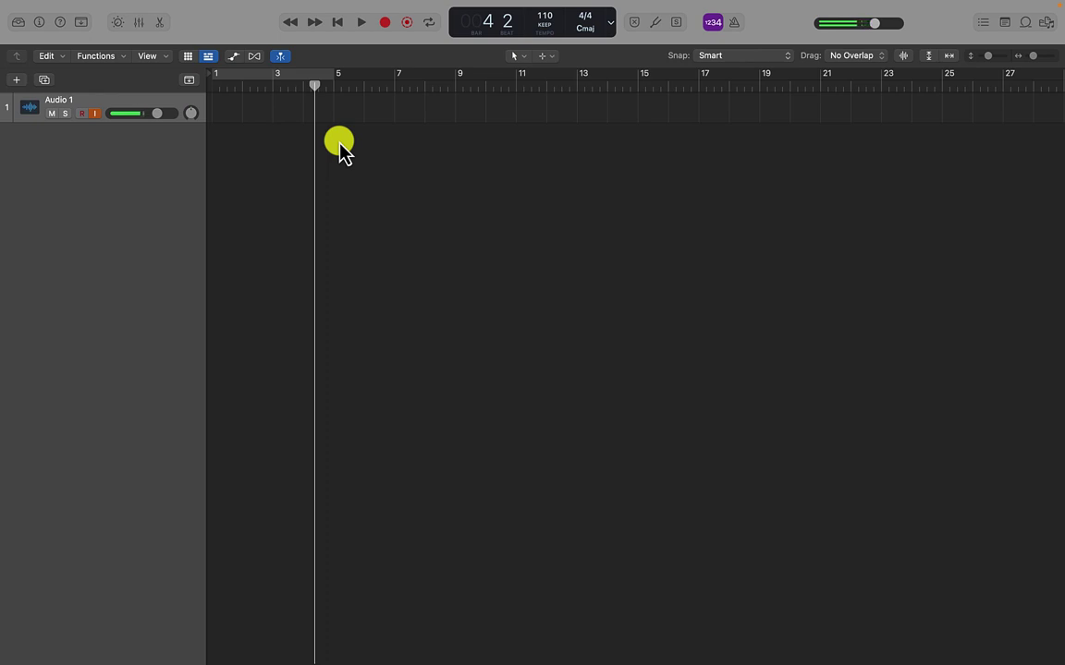
Step: Open the I/O Labels window from the Mix menu to see all channel labels
left_click(590, 196)
left_click(268, 7)
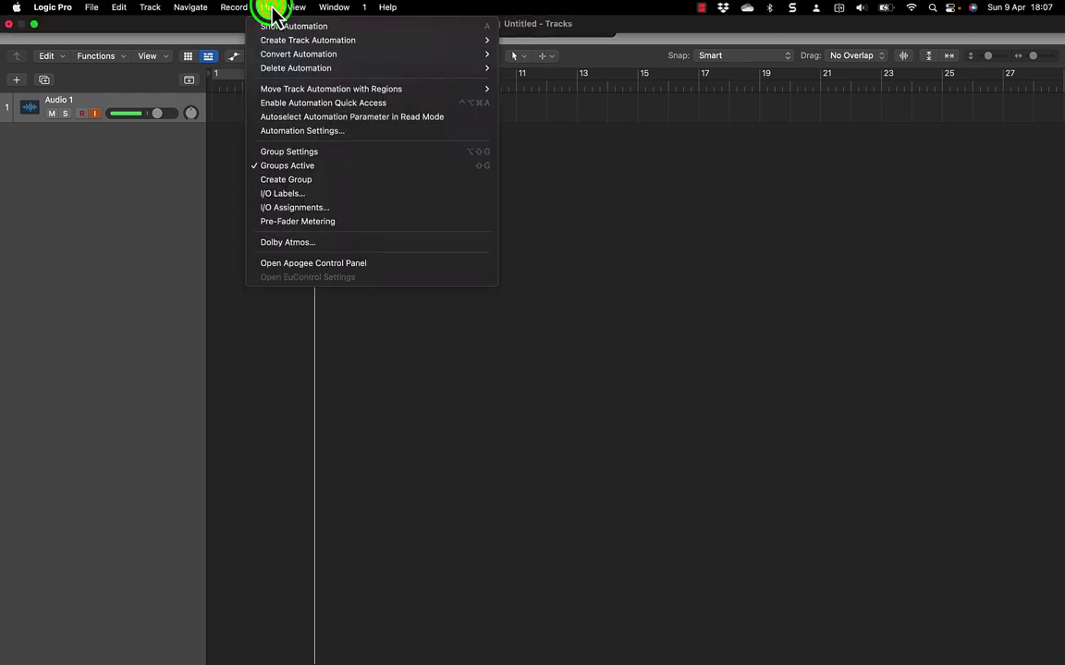
left_click(313, 194)
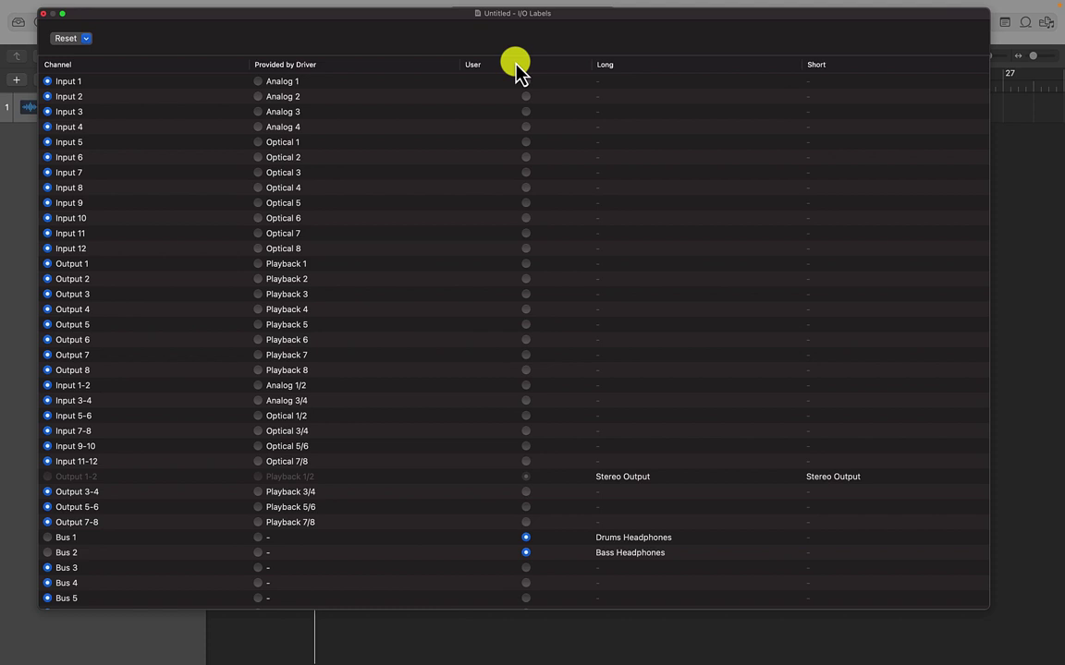
Step: Reset all I/O labels, clearing the Drums and Bass Headphones bus names
left_click_drag(416, 14, 401, 14)
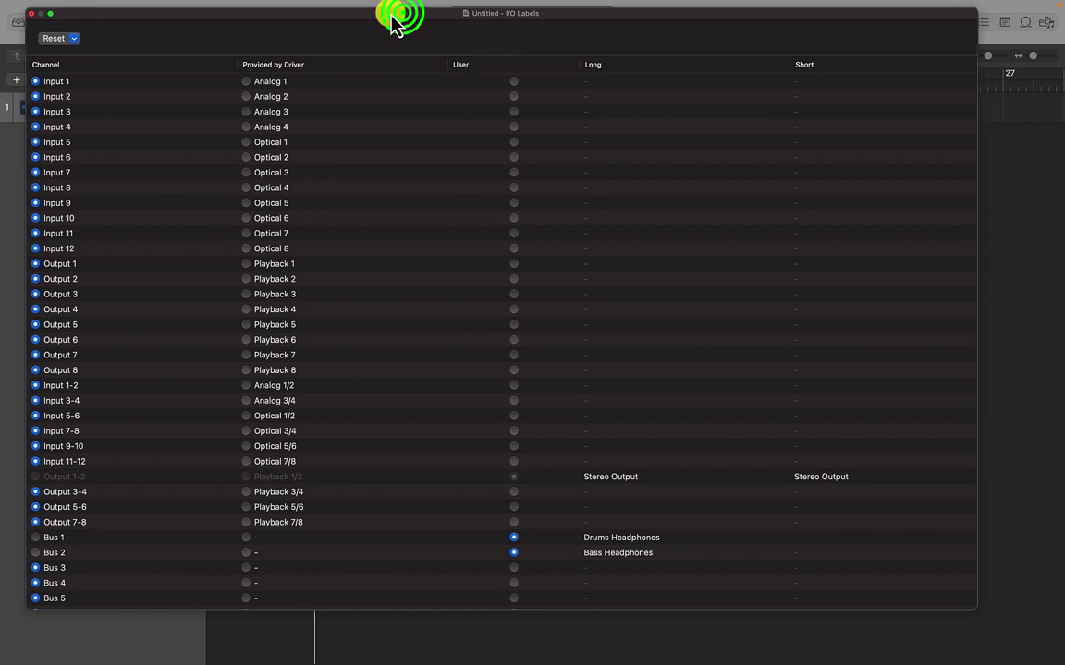
left_click(61, 38)
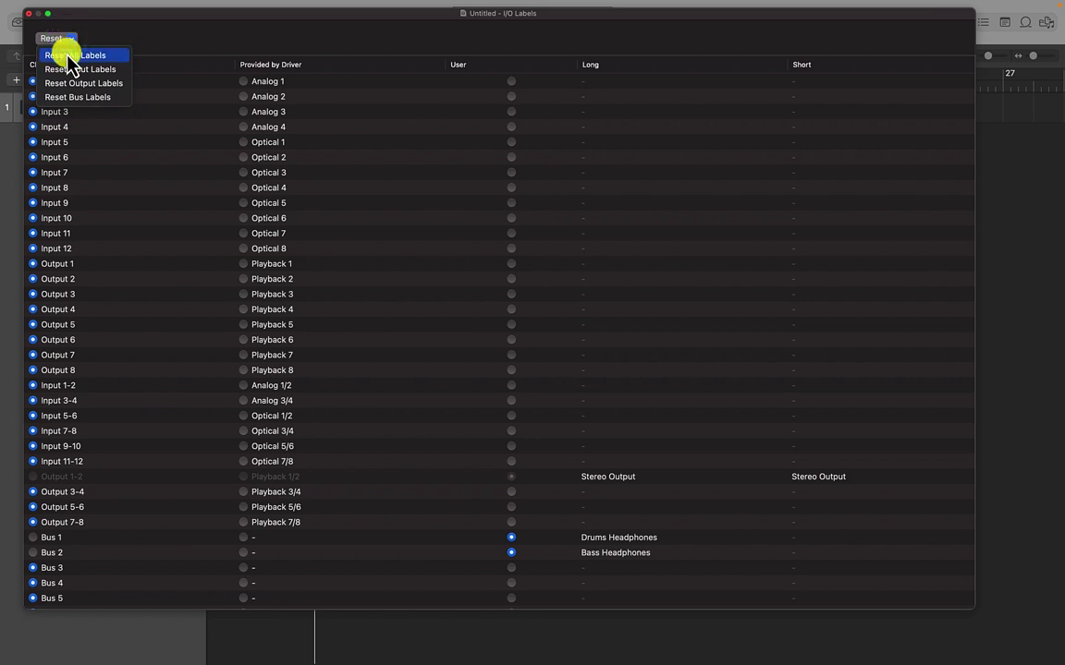
left_click(69, 56)
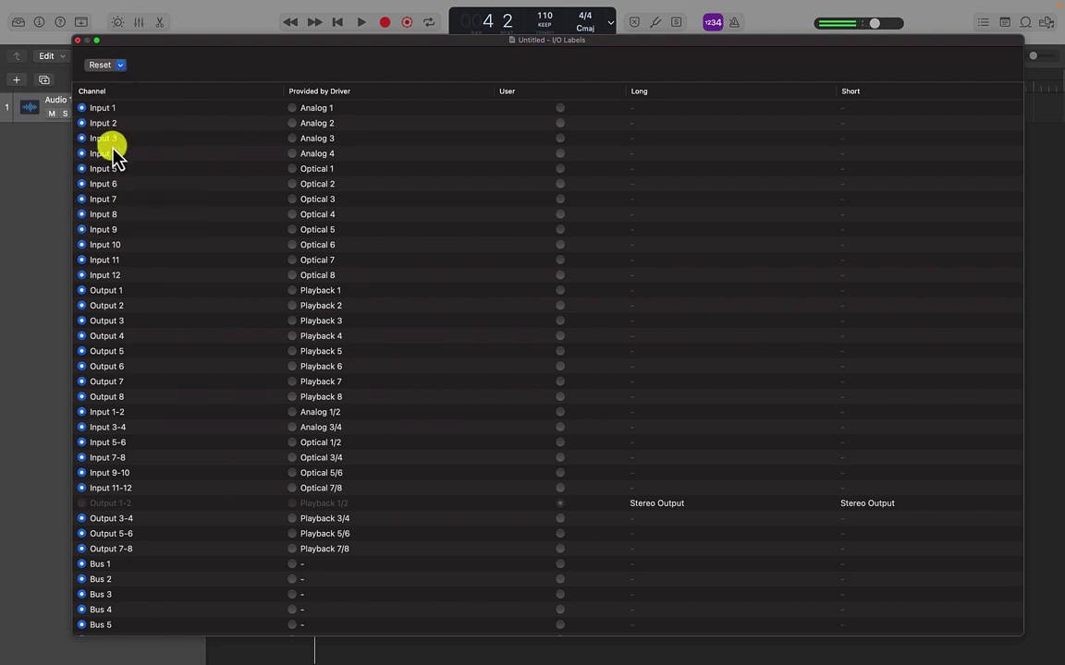
Step: Give Inputs 1–3 user labels kick 112, kick d6 and snare
left_click(563, 113)
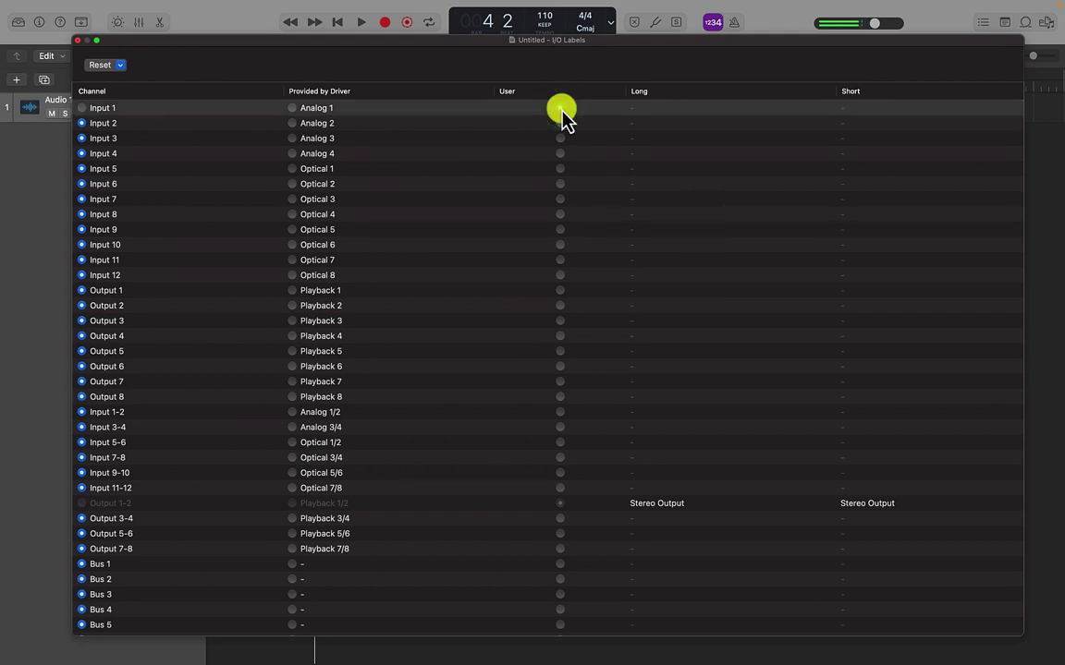
double_click(654, 107)
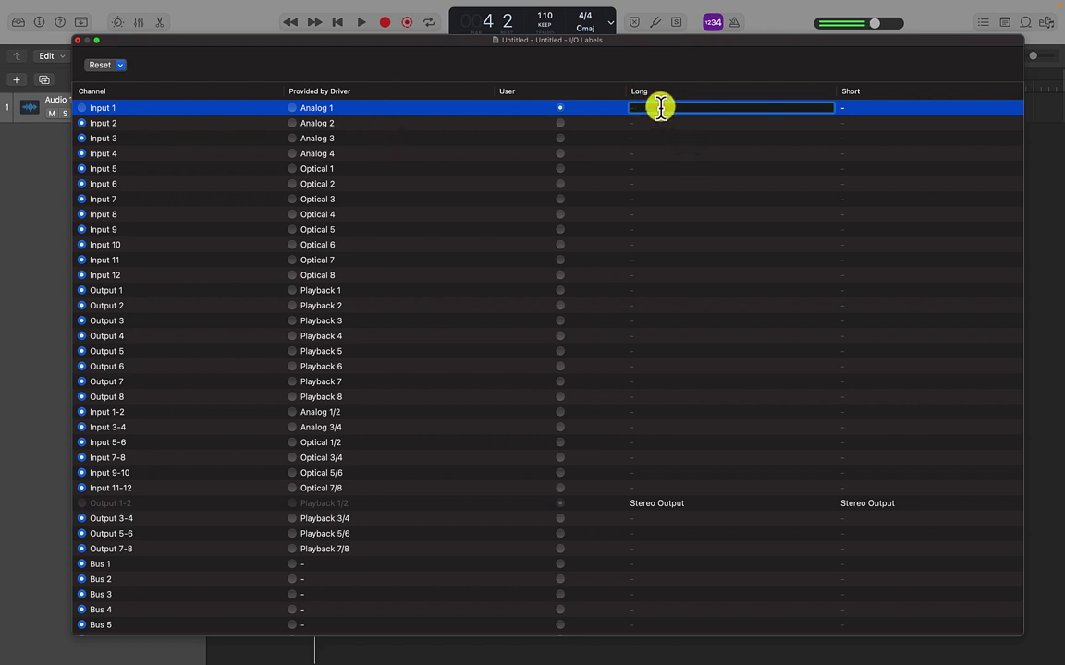
type("kick")
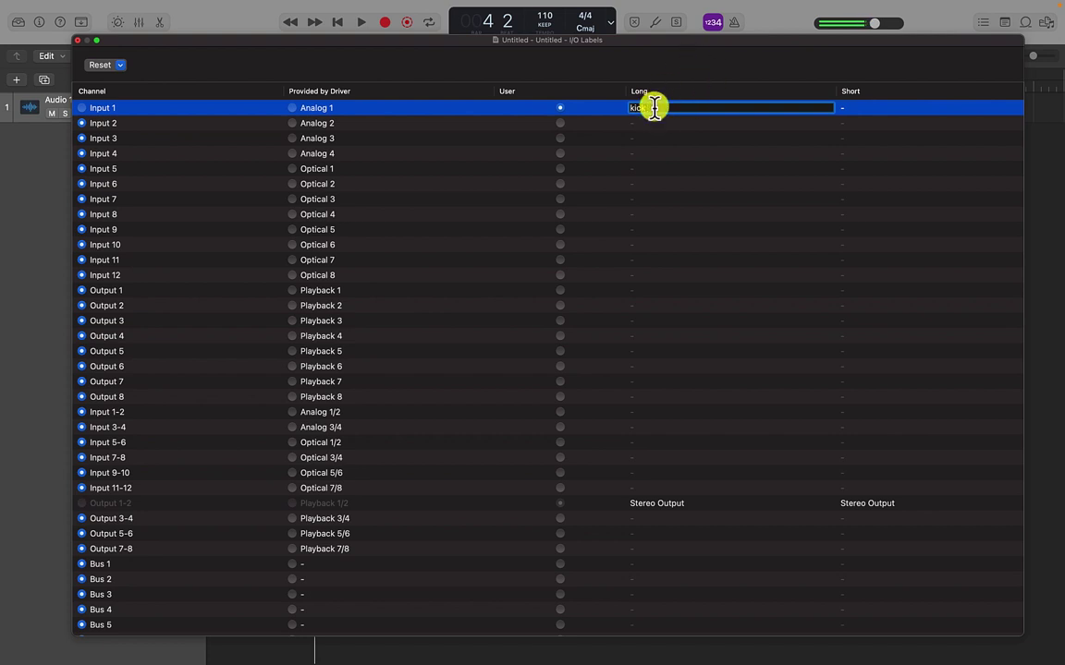
type("112")
key("Tab")
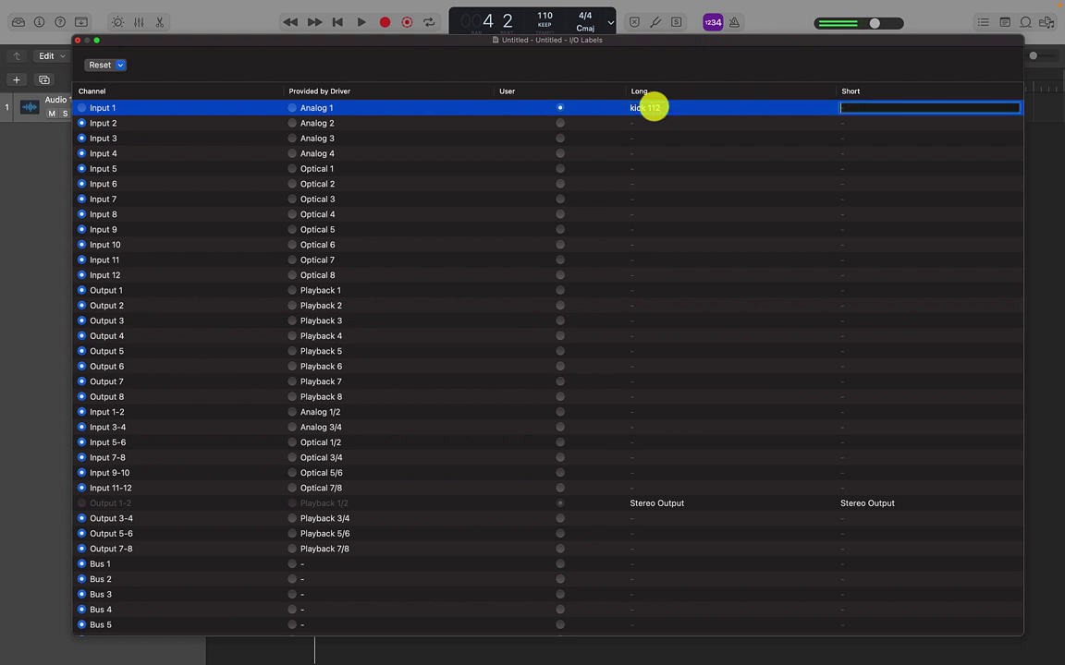
left_click(560, 123)
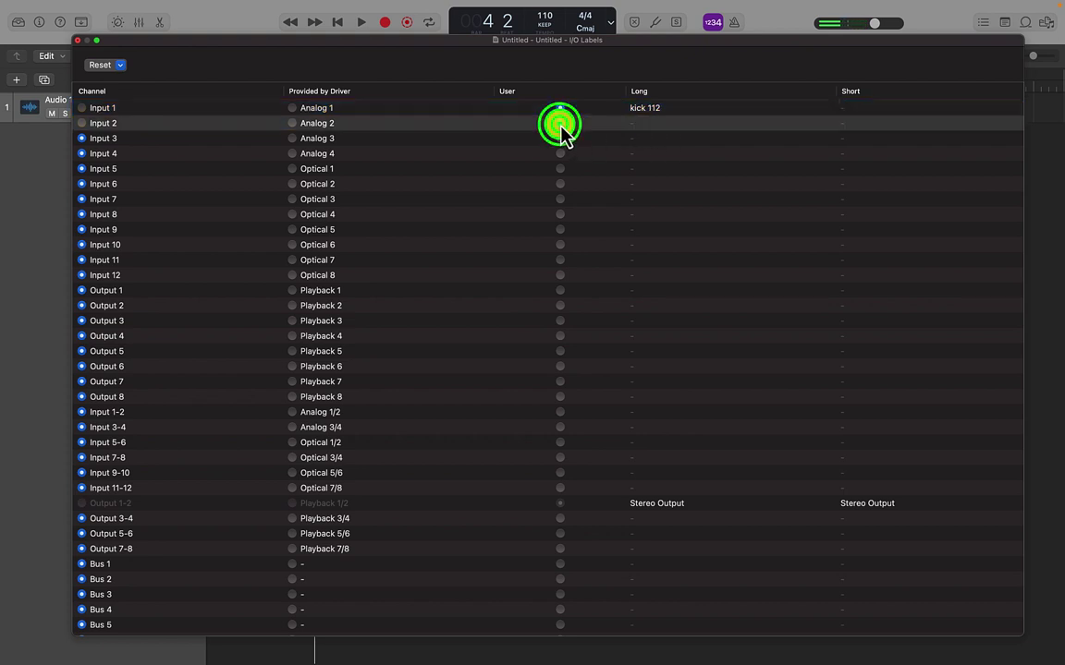
left_click(646, 123)
type("kick dr")
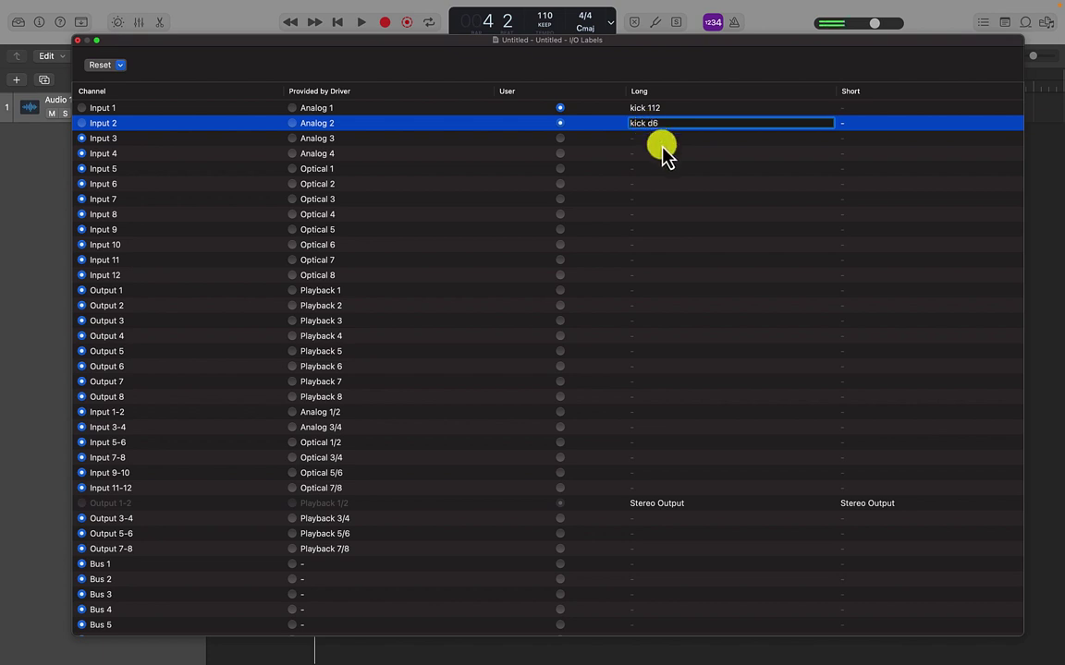
left_click(459, 141)
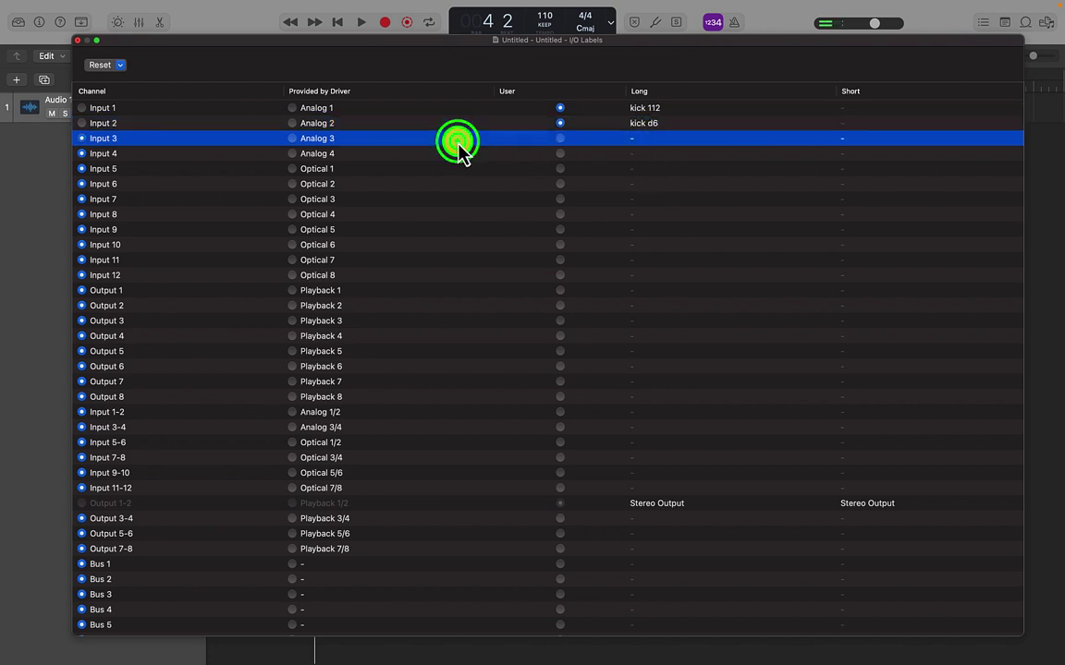
left_click(558, 138)
double_click(653, 138)
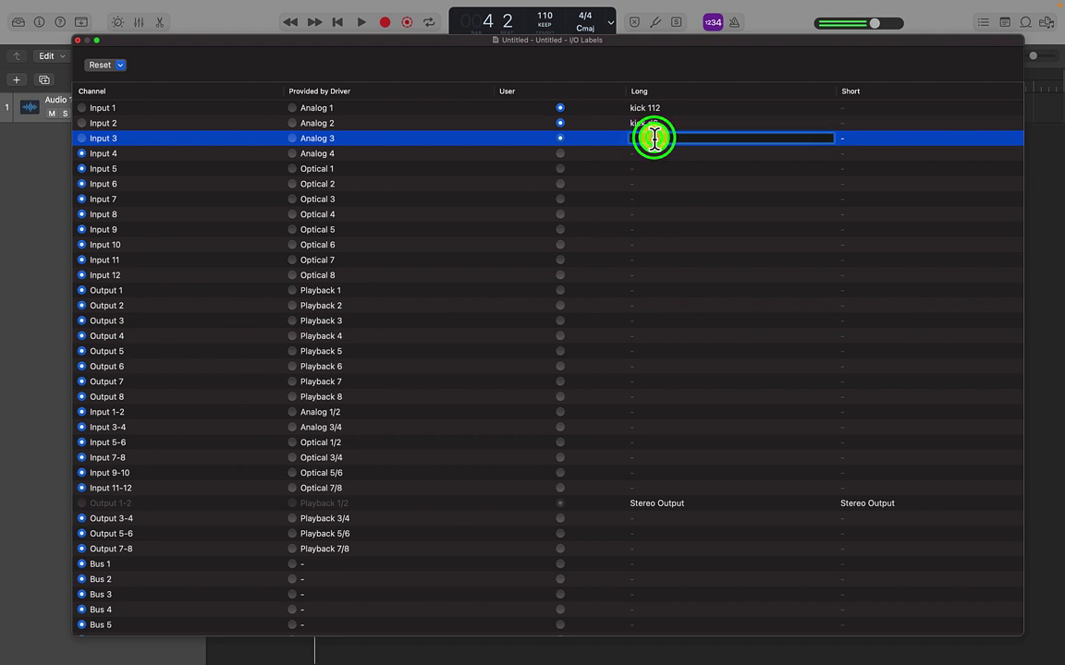
type("snare 7b")
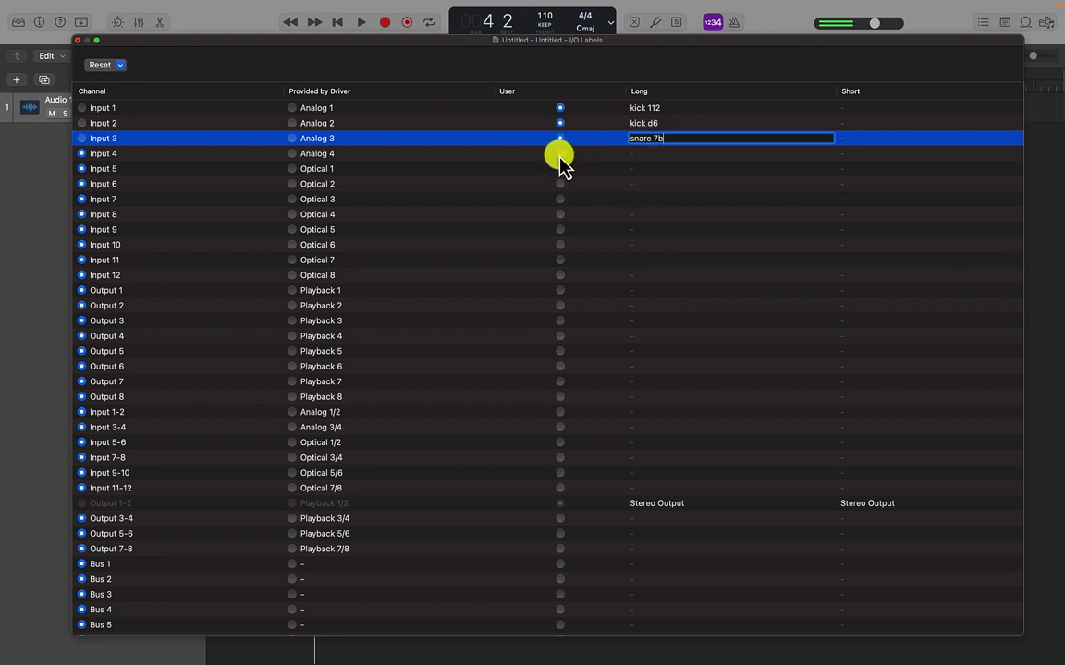
Step: Give Inputs 4–7 user labels for the snare, hats, rack tom and floor tom mics
left_click(559, 153)
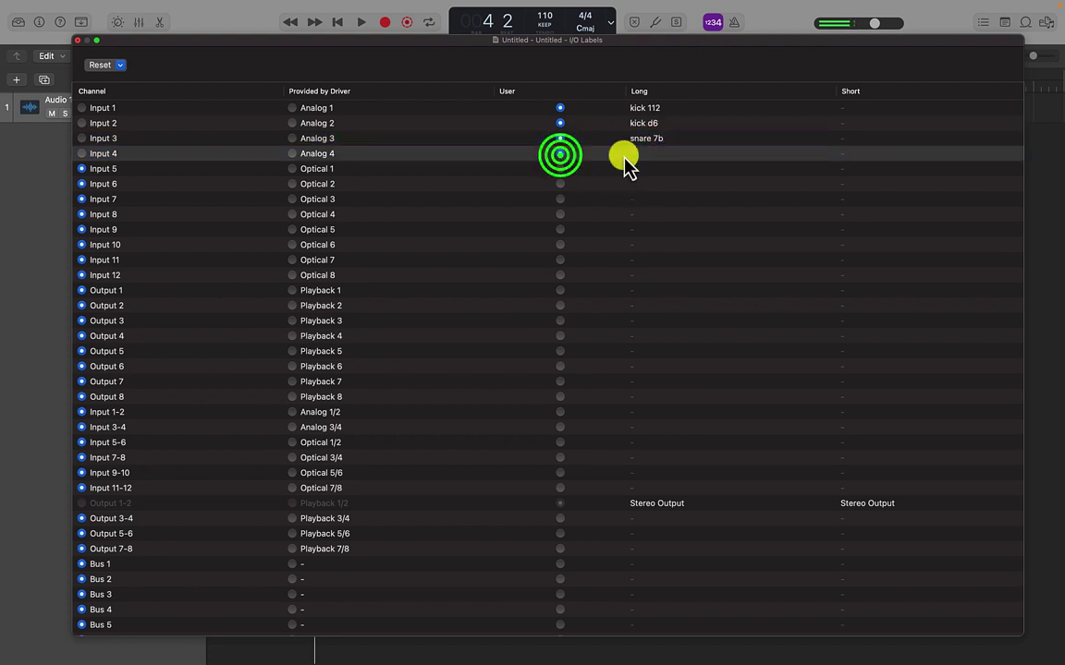
left_click(656, 153)
type("snare akg")
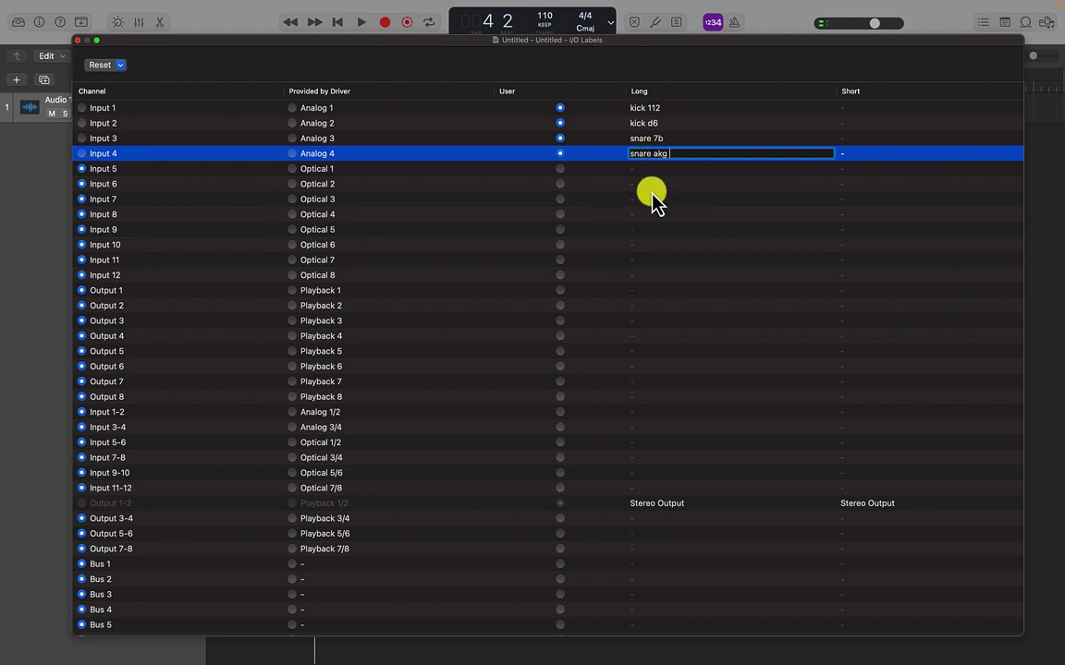
left_click(559, 172)
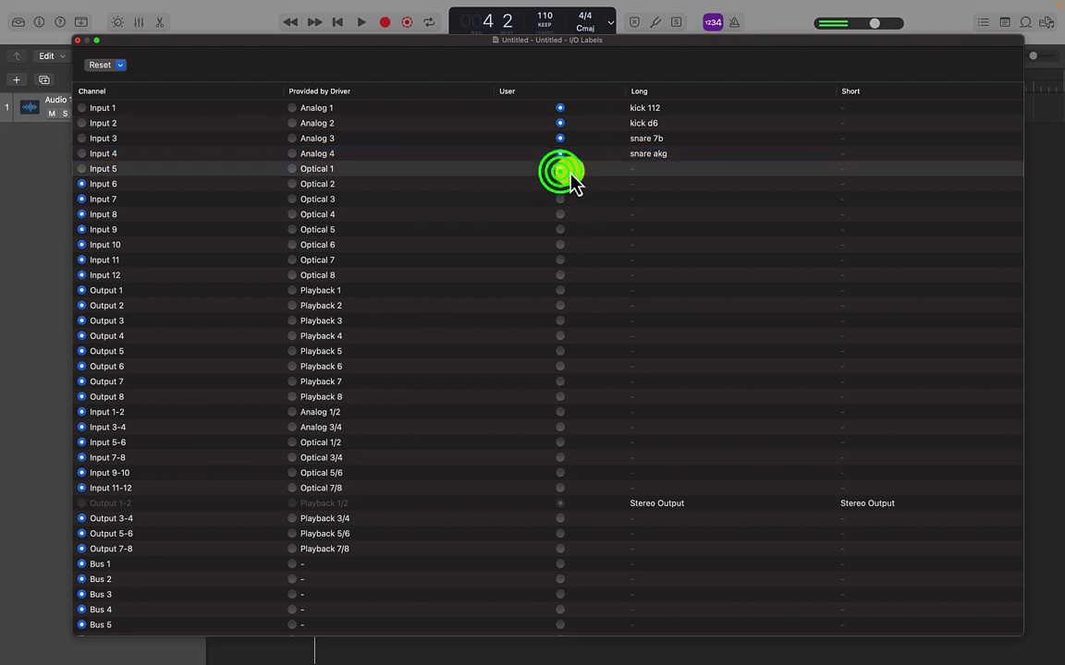
left_click(647, 169)
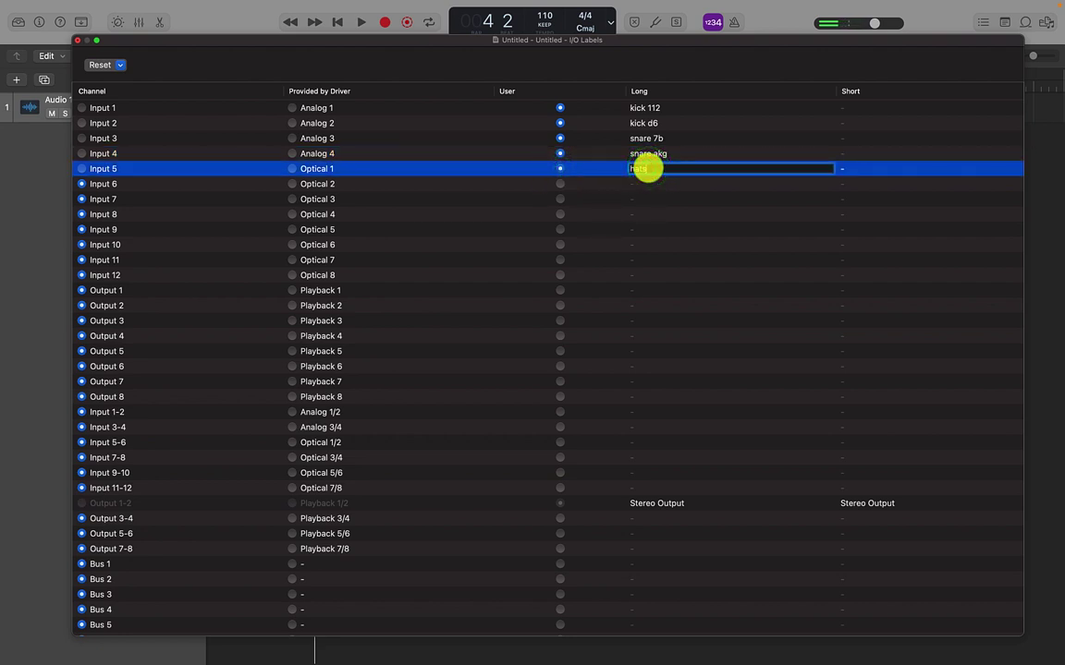
type("bass")
left_click(559, 184)
left_click(647, 184)
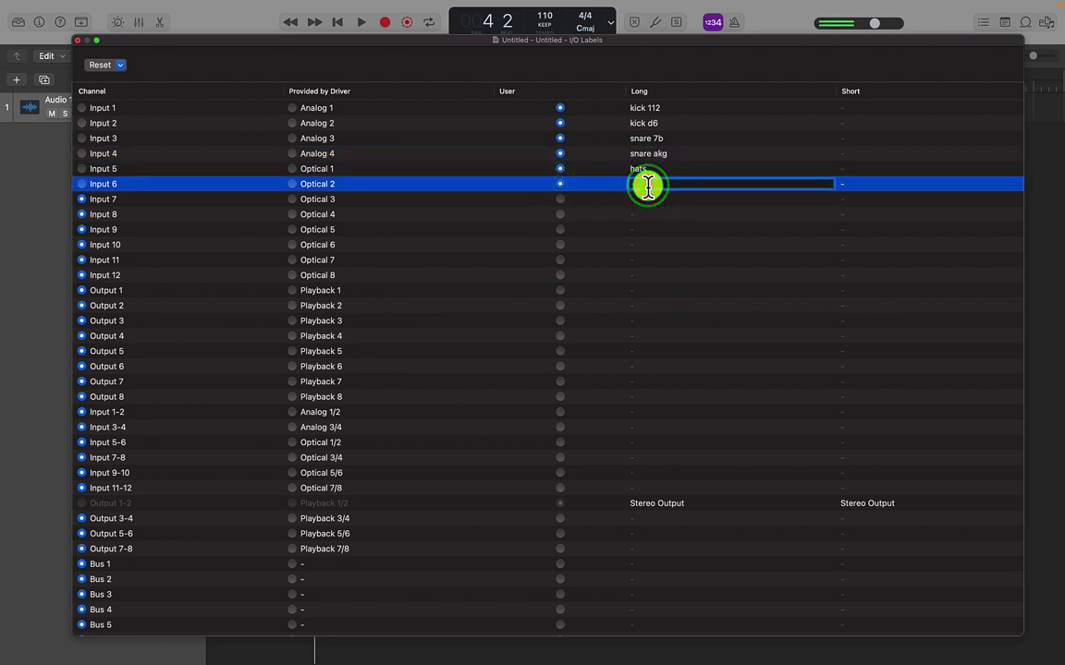
type("rack tom")
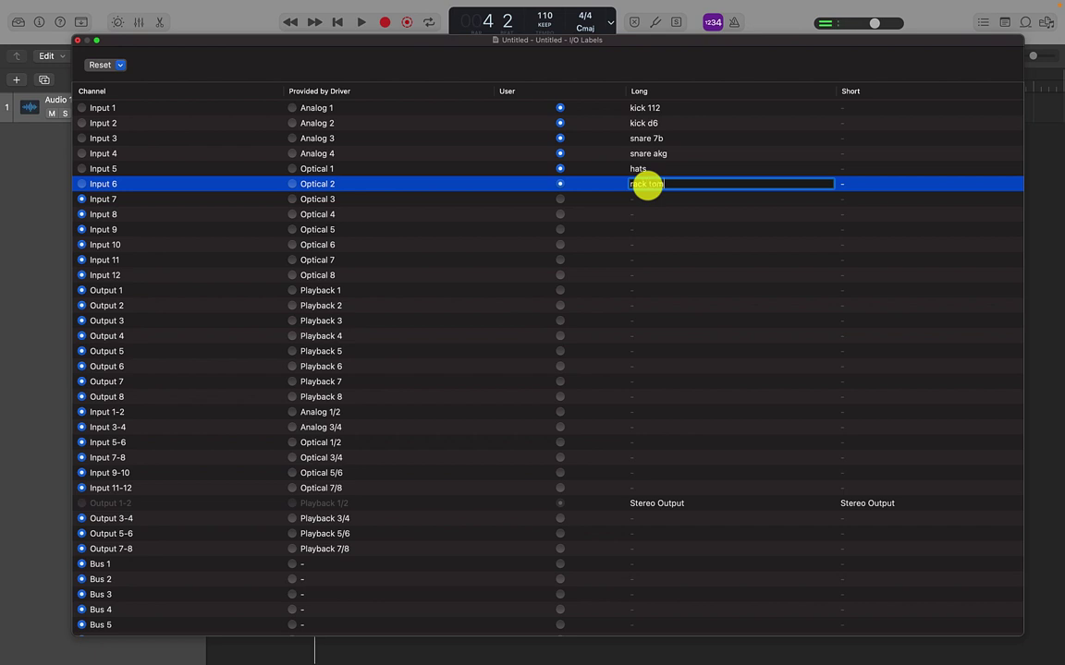
left_click(559, 199)
left_click(638, 205)
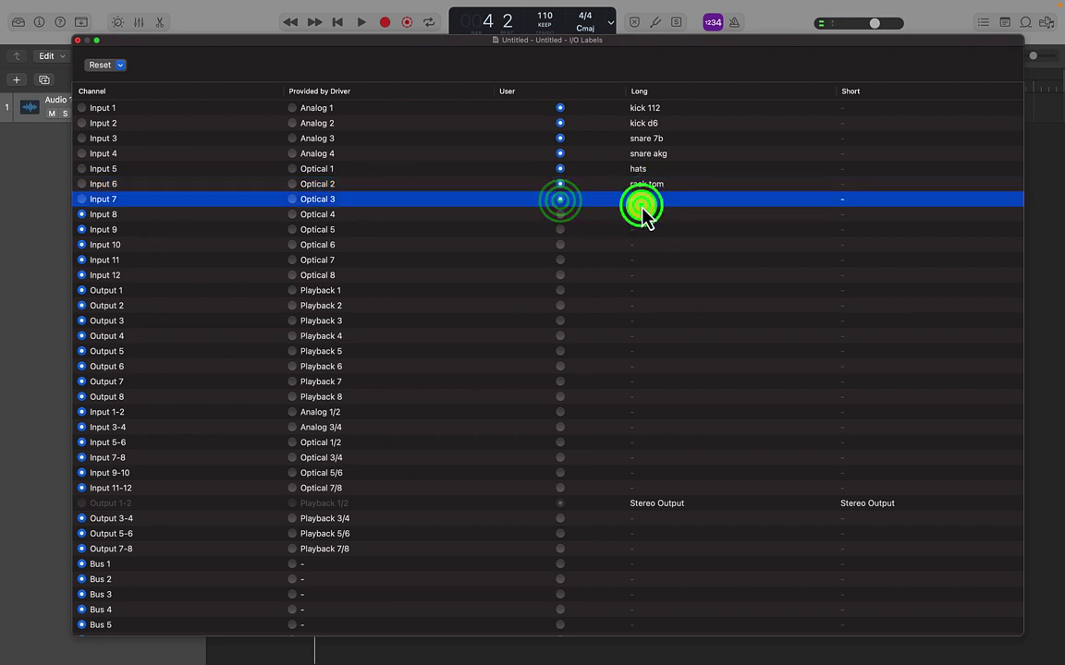
type("floor tom")
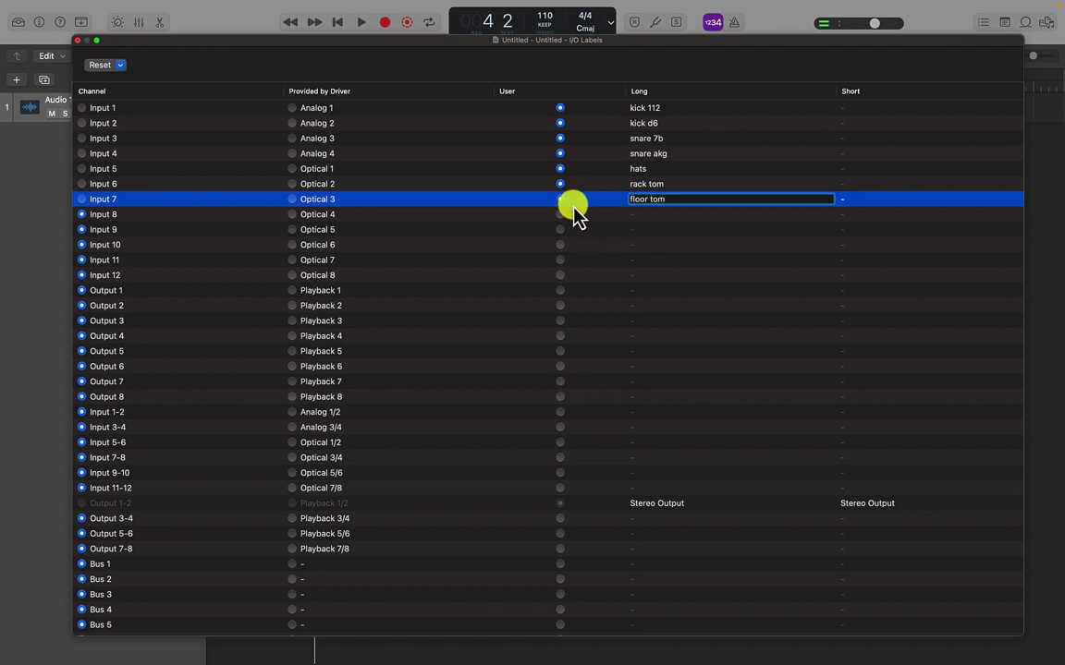
Step: Give Inputs 8–10 the user labels over l, over r and room
left_click(558, 213)
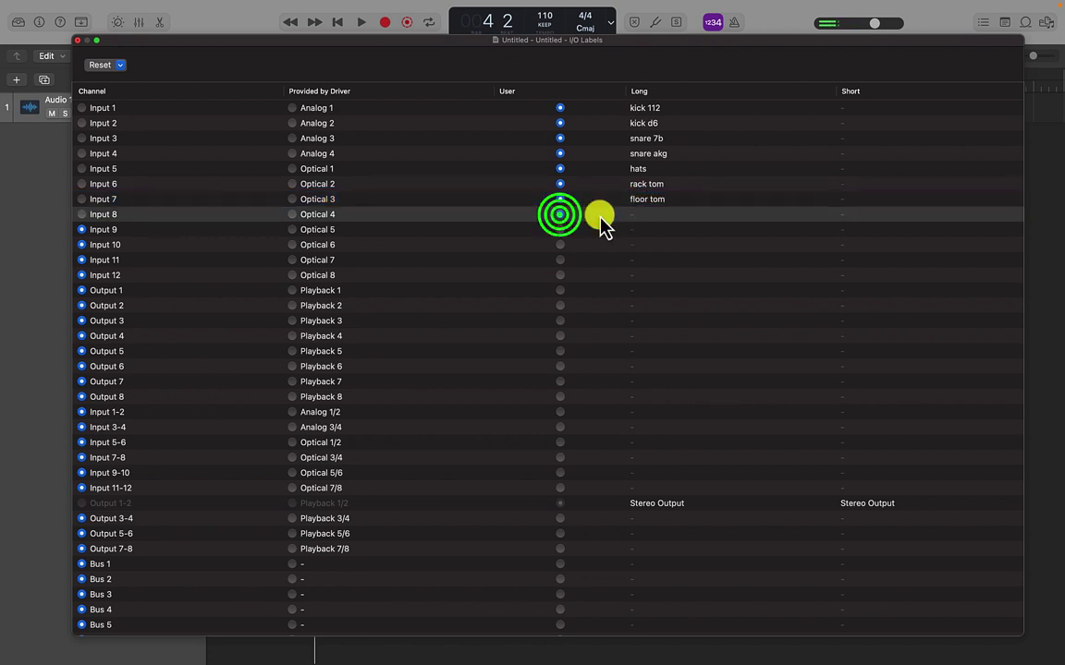
left_click(635, 218)
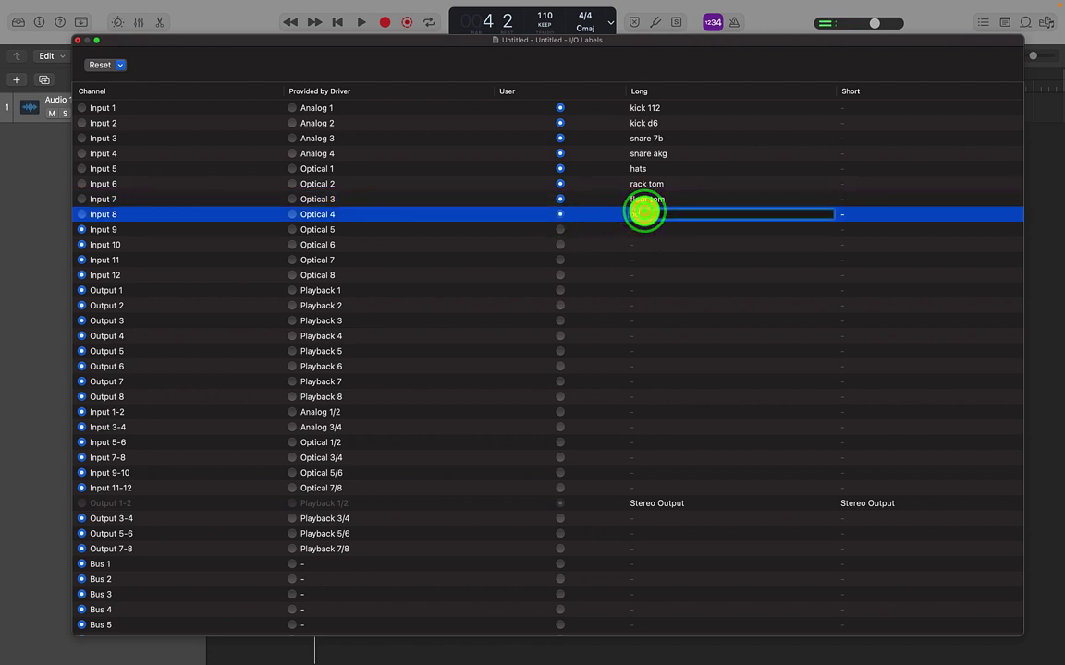
type("over l")
key("BackSpace")
key("BackSpace")
key("BackSpace")
key("BackSpace")
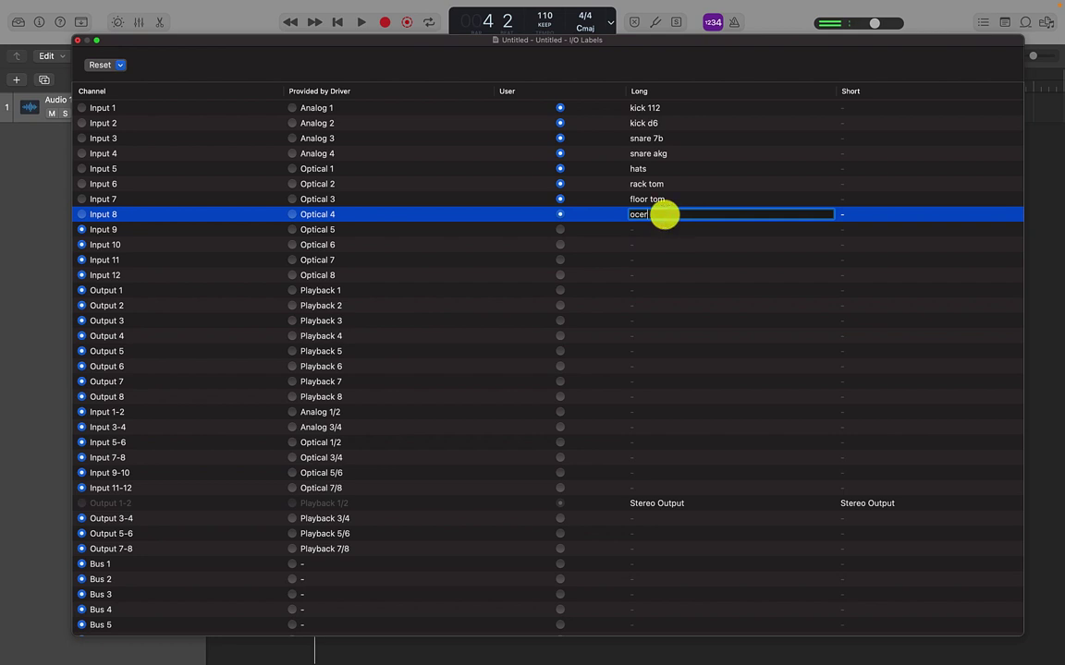
type("ver")
left_click(560, 229)
left_click(637, 229)
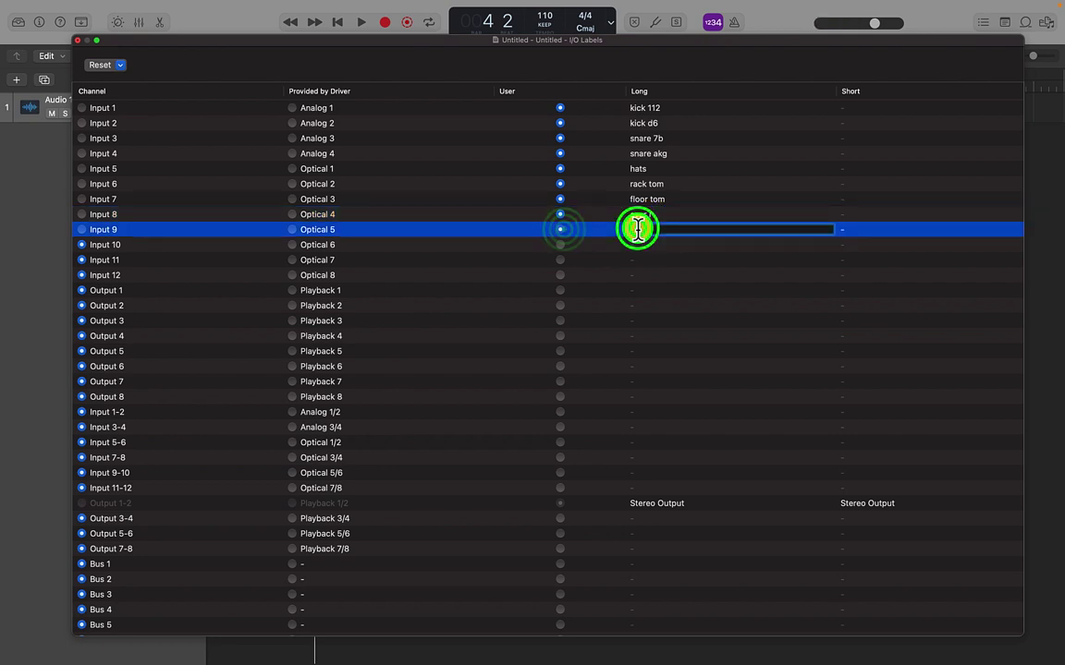
type("od")
key("BackSpace")
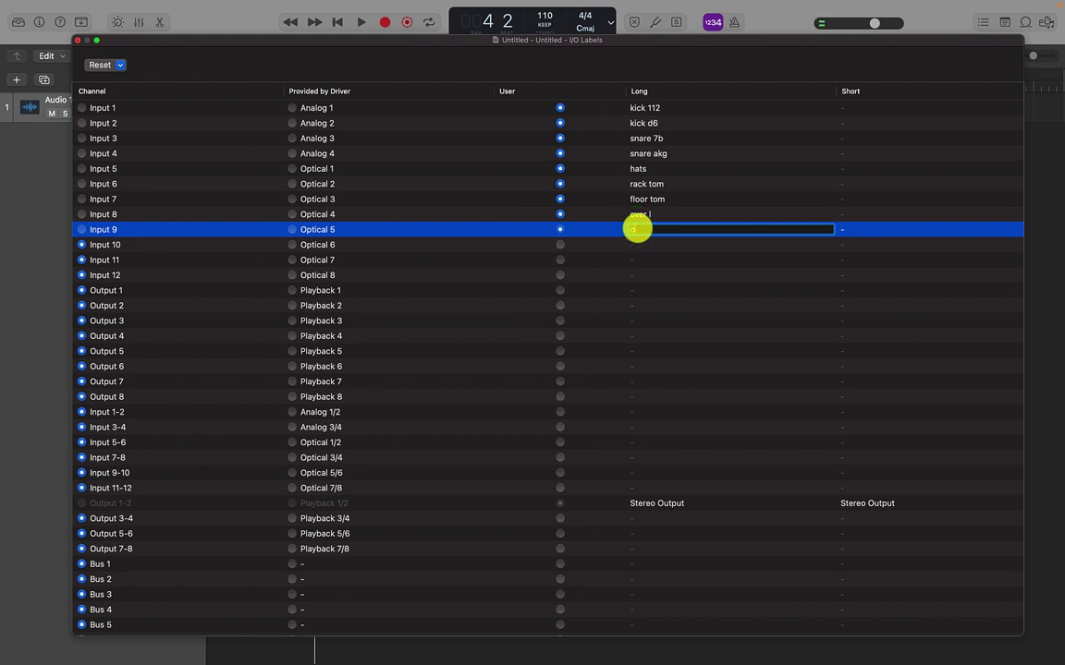
type("ver l")
left_click(560, 245)
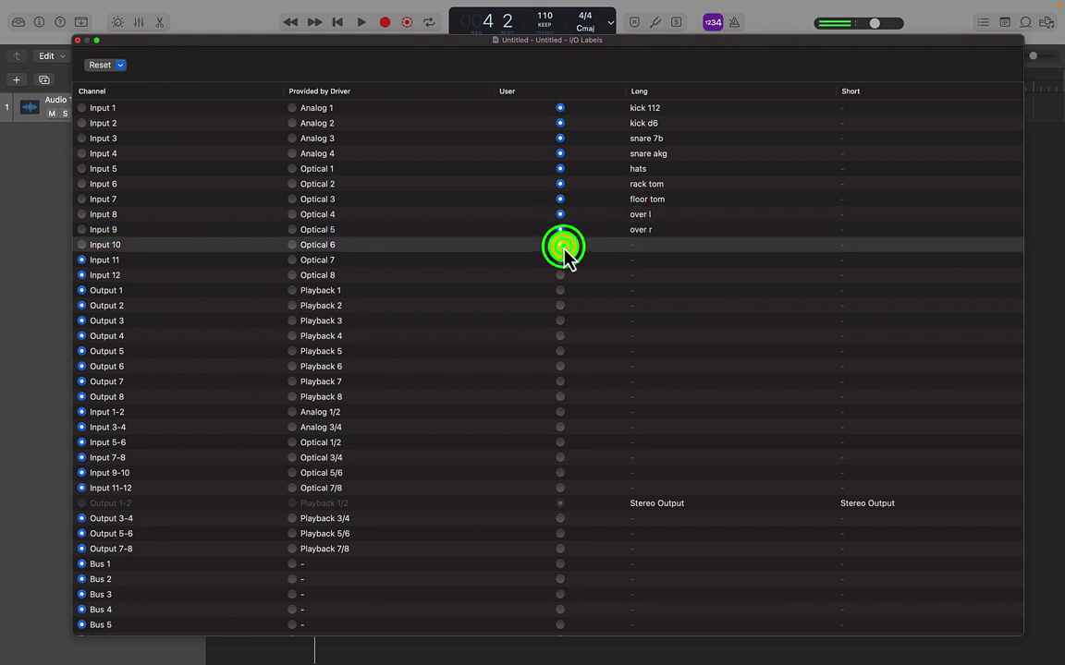
left_click(636, 244)
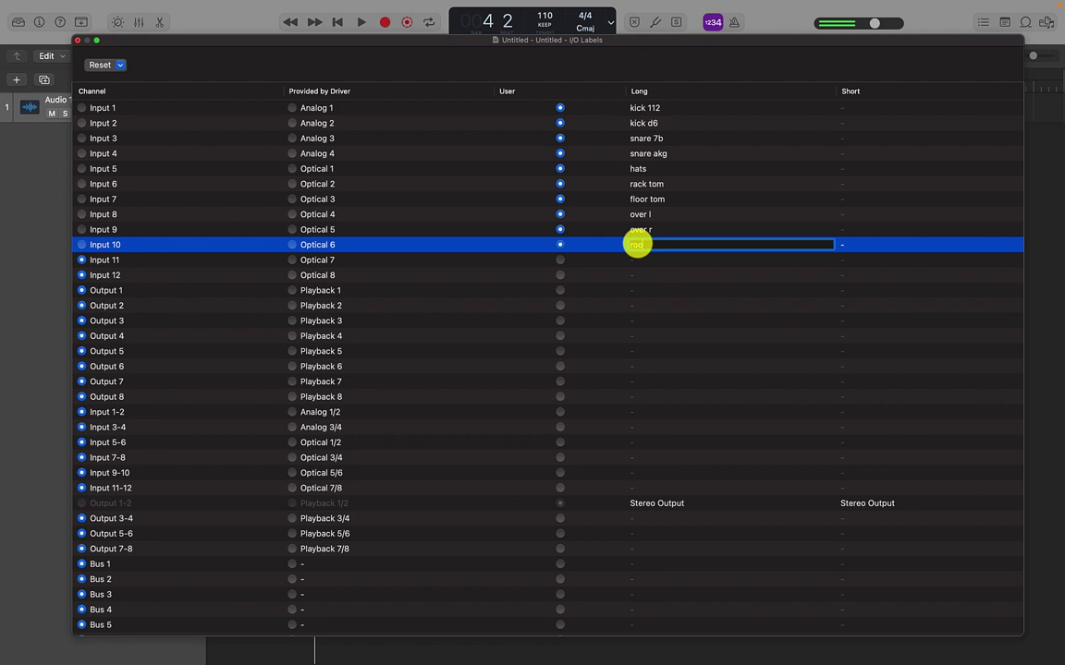
type("room")
key("Return")
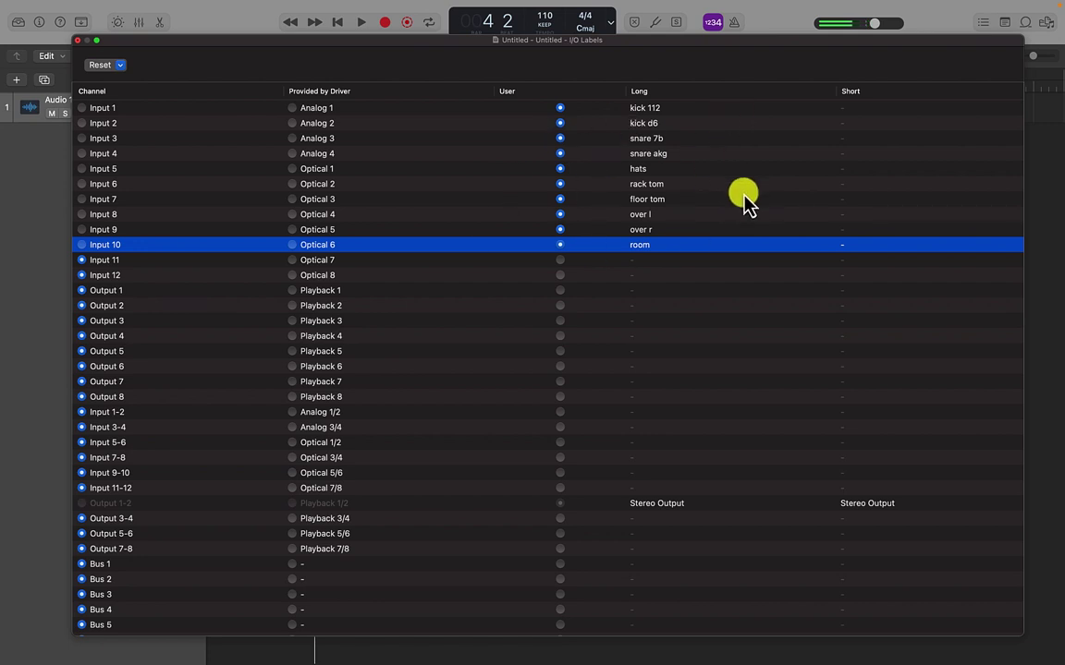
Step: Close the labels window and show the Mixer with Audio 1's input choices listed
left_click(80, 41)
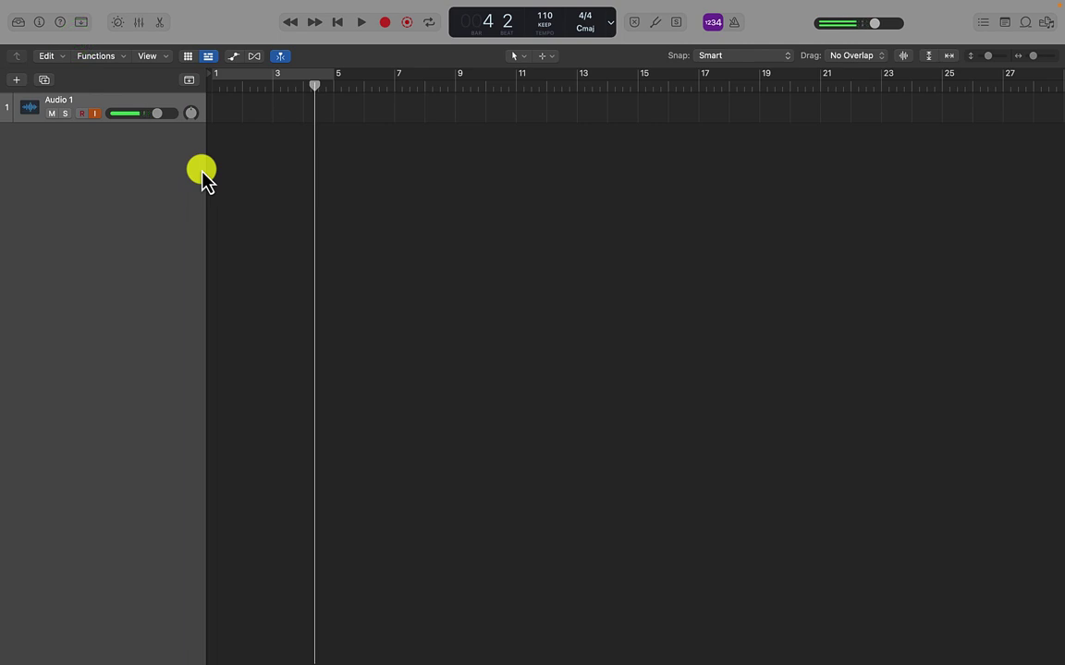
key("x")
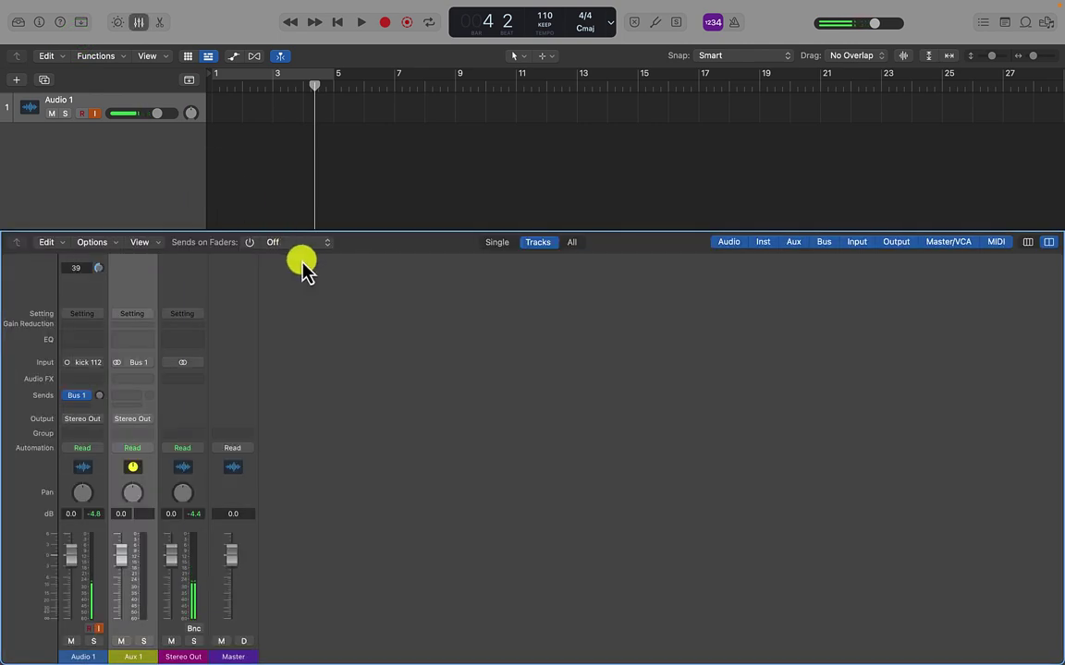
left_click(88, 362)
mouse_move(95, 407)
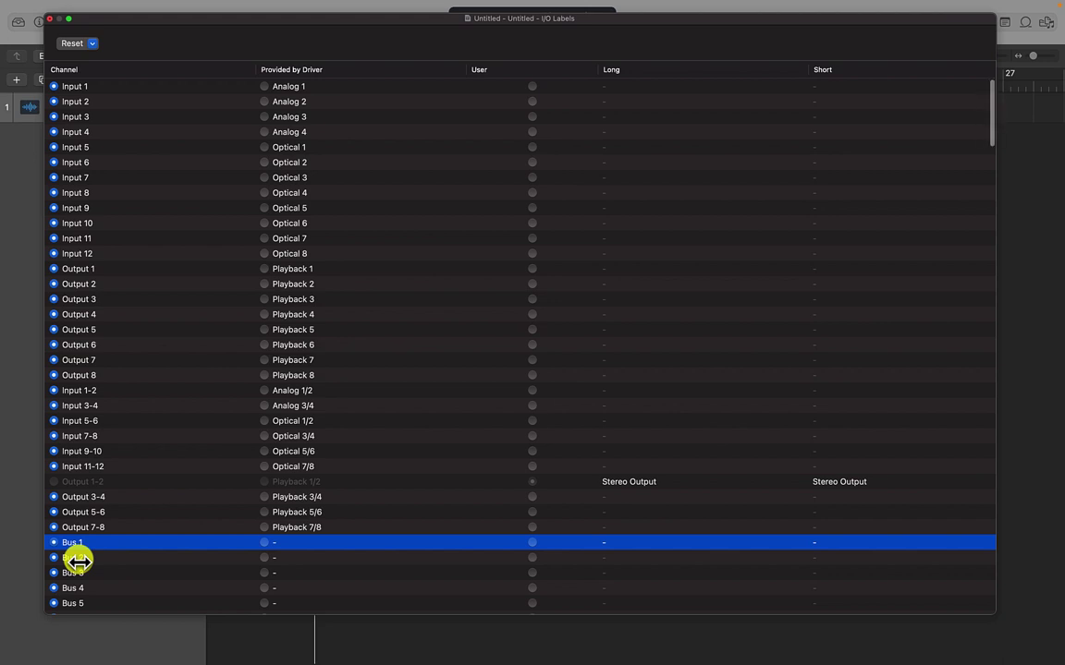
Step: Give Bus 1 the user long label drum headphones
left_click(80, 544)
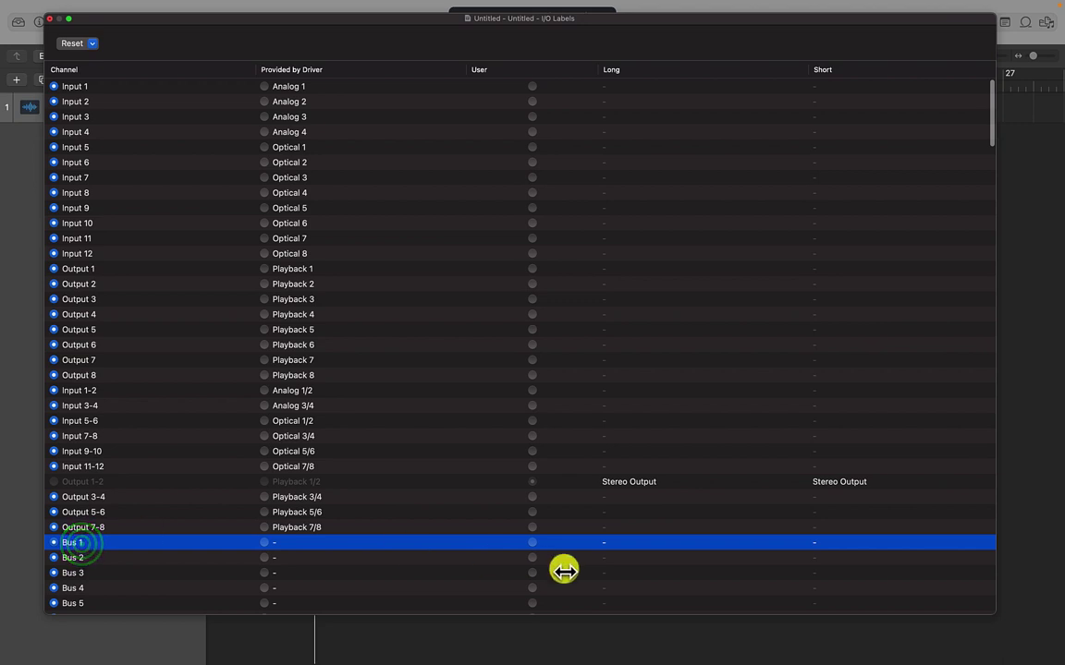
left_click(534, 548)
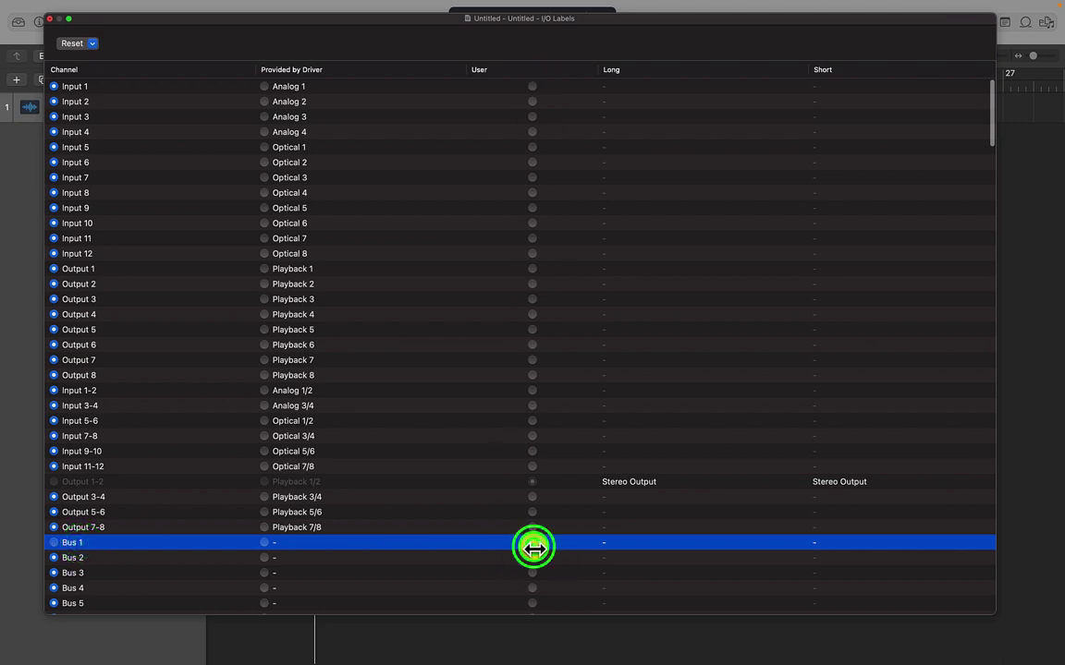
left_click(627, 546)
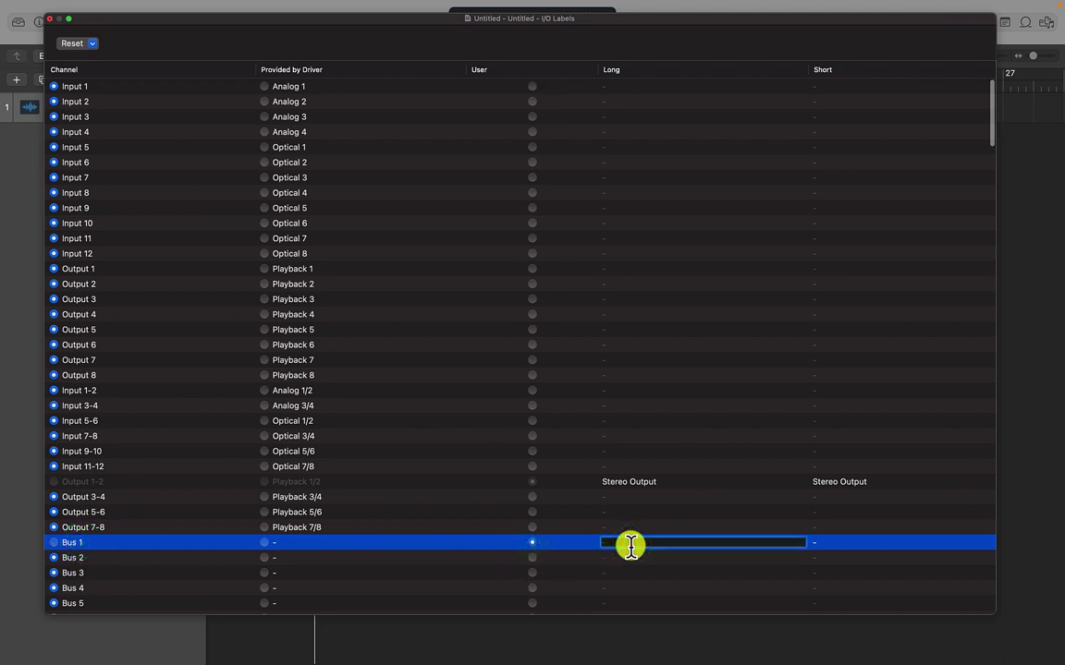
type("drum headphones")
key("Return")
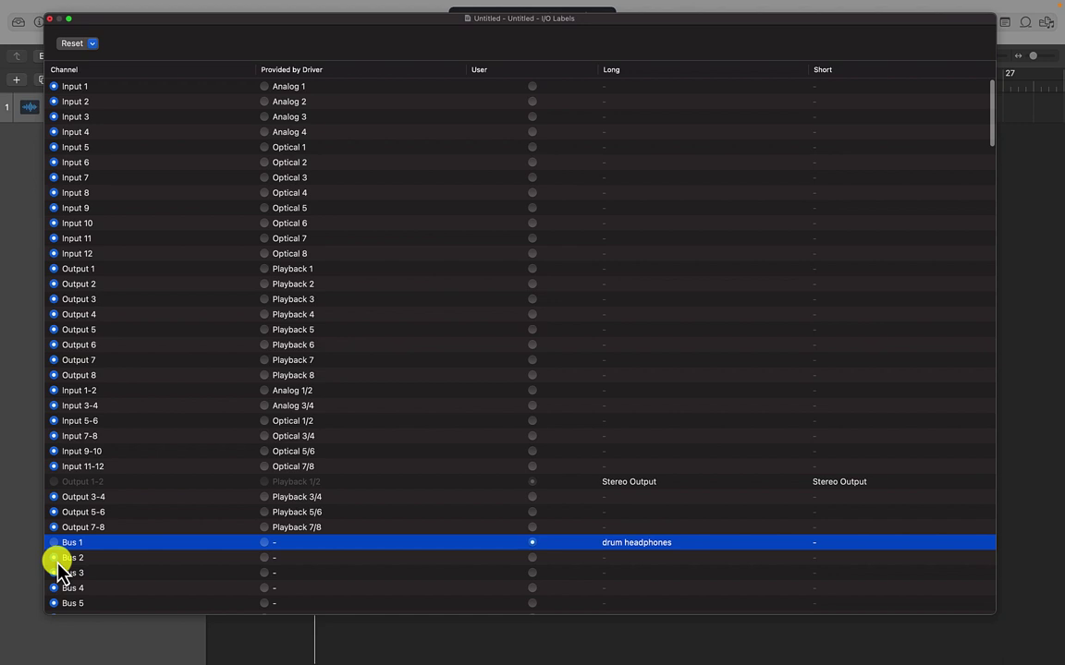
Step: Give Bus 2 the user long label bass headphones and close the labels window
left_click(534, 559)
left_click(636, 557)
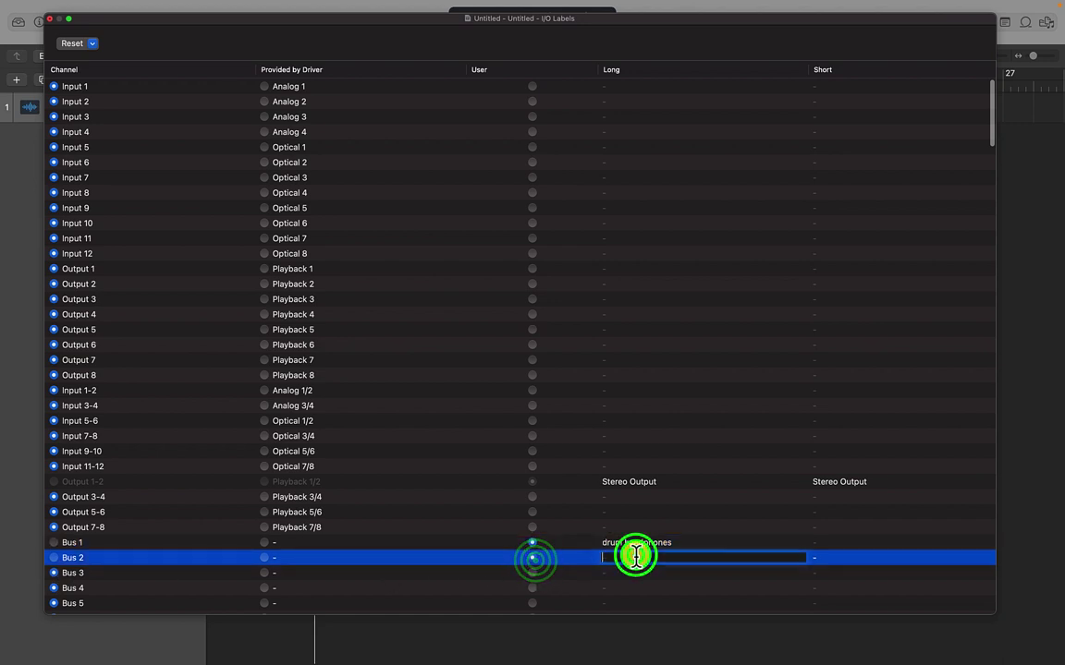
type("bass headphones")
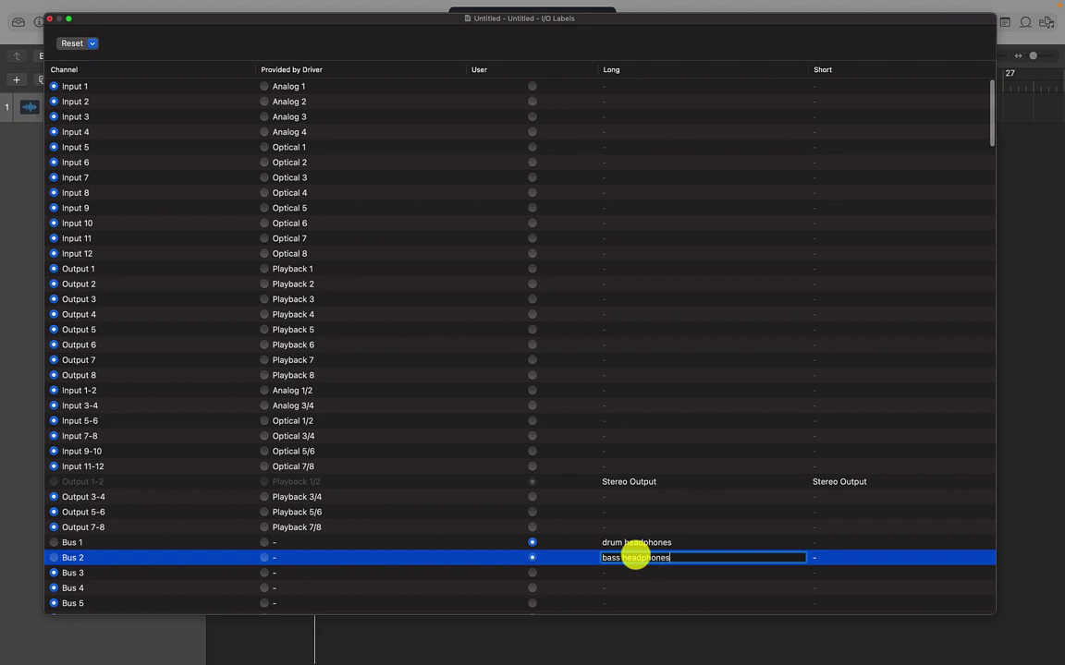
key("Return")
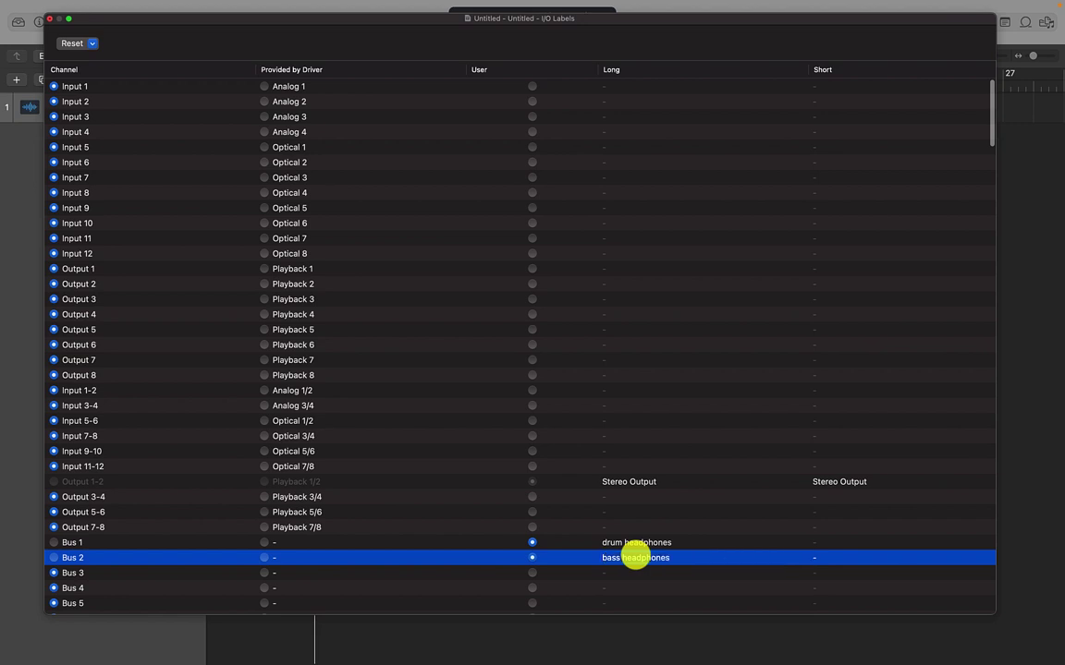
left_click(52, 18)
left_click(492, 329)
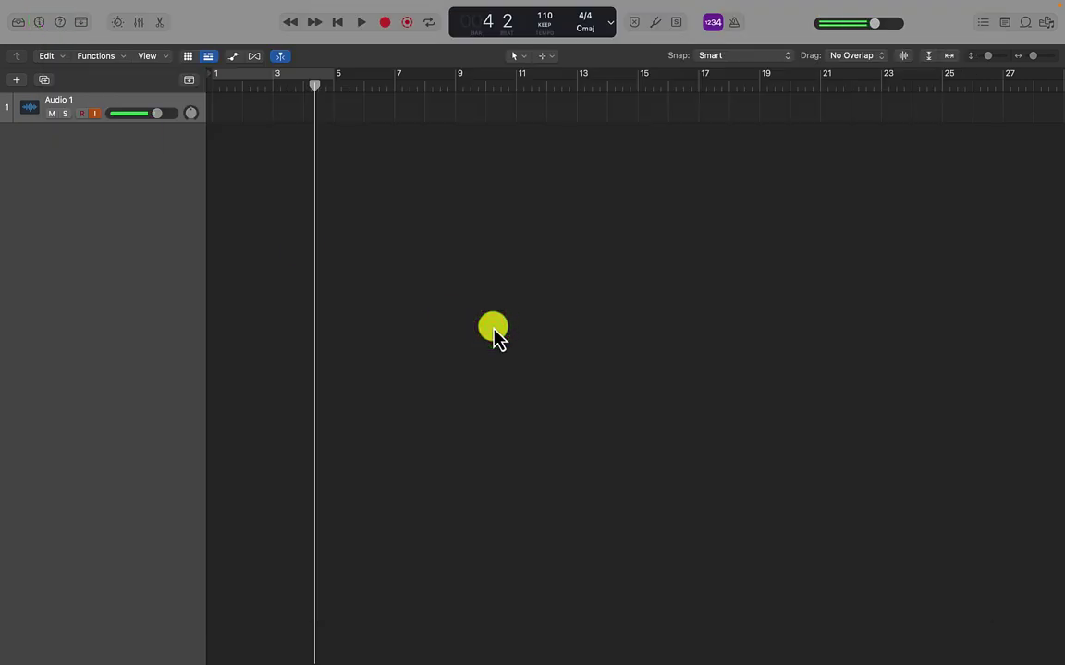
Step: In the Mixer, send Audio 1 to Bus 1 (drum headphones), creating Aux 1
key("x")
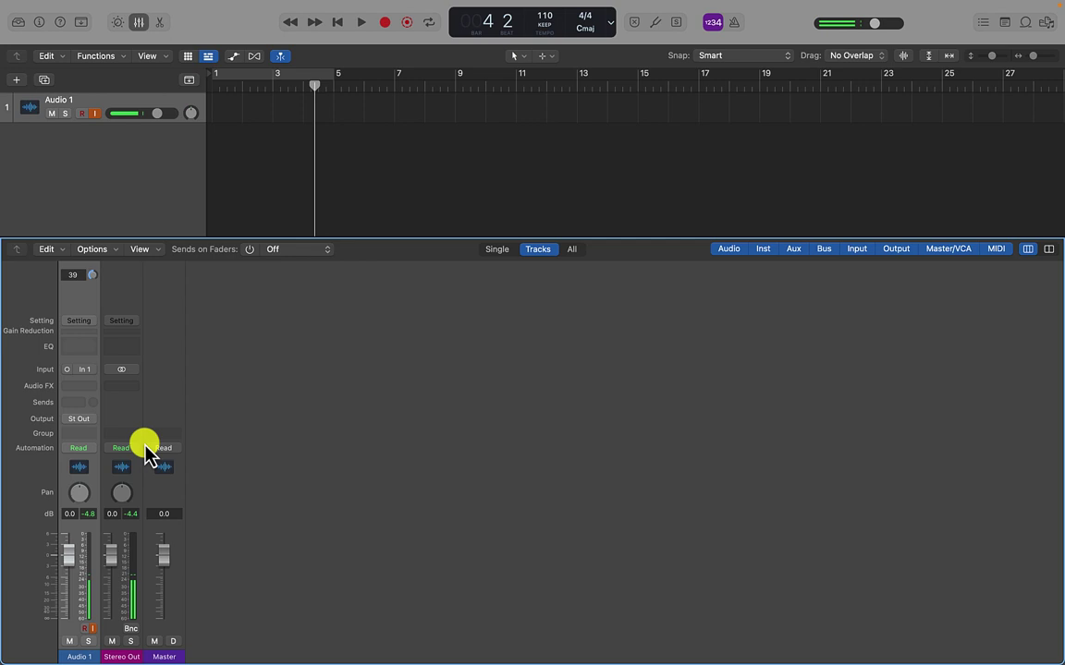
left_click(78, 405)
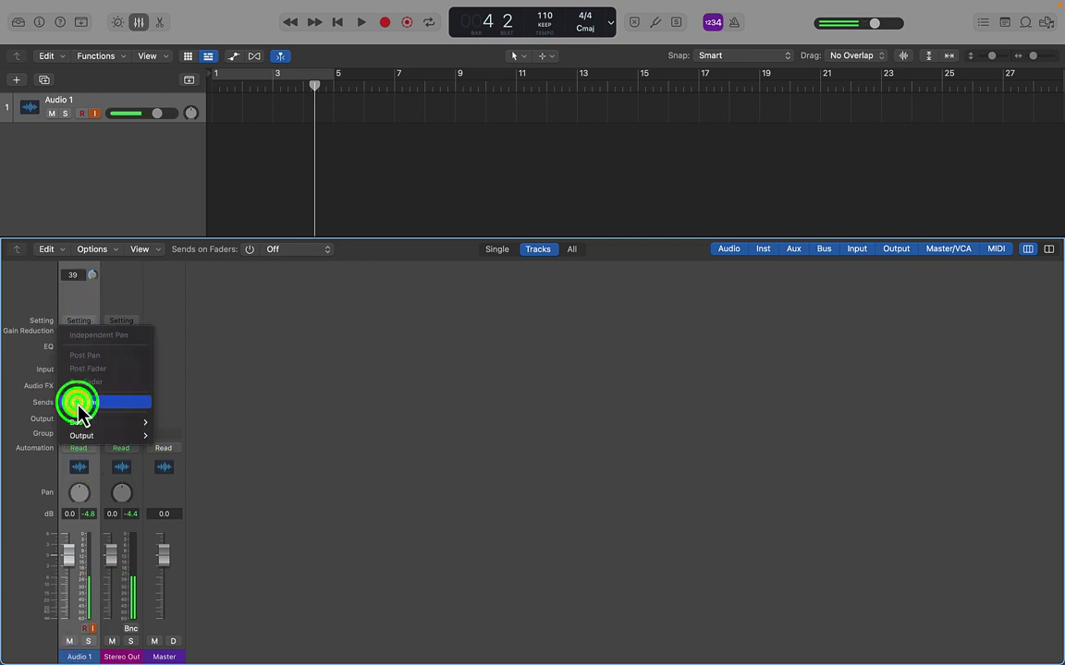
left_click(27, 392)
left_click(80, 405)
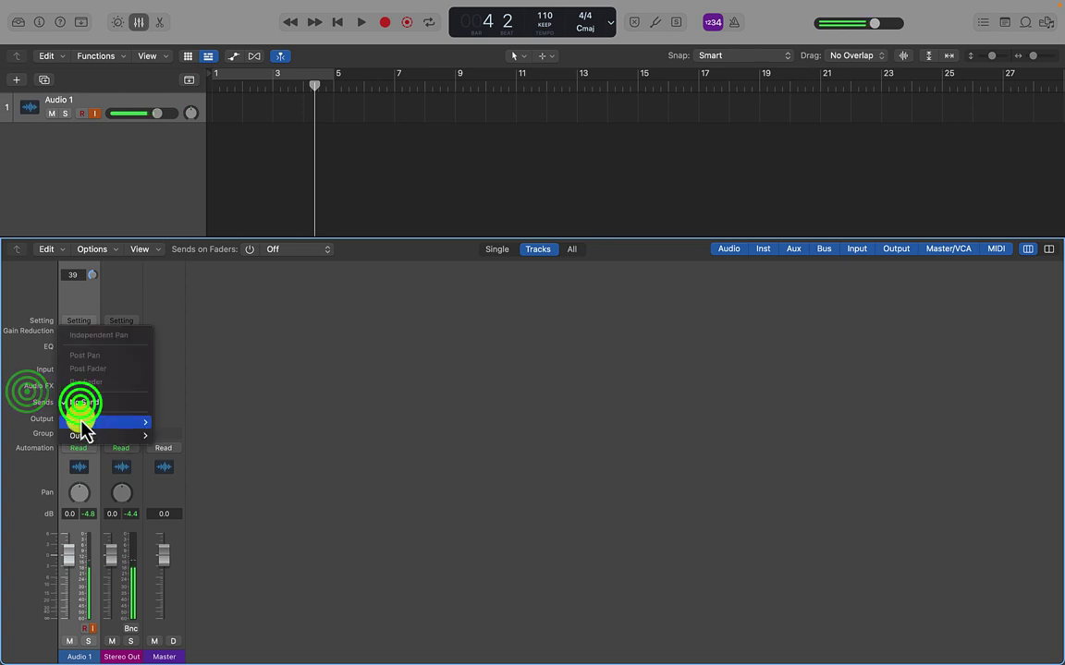
mouse_move(83, 422)
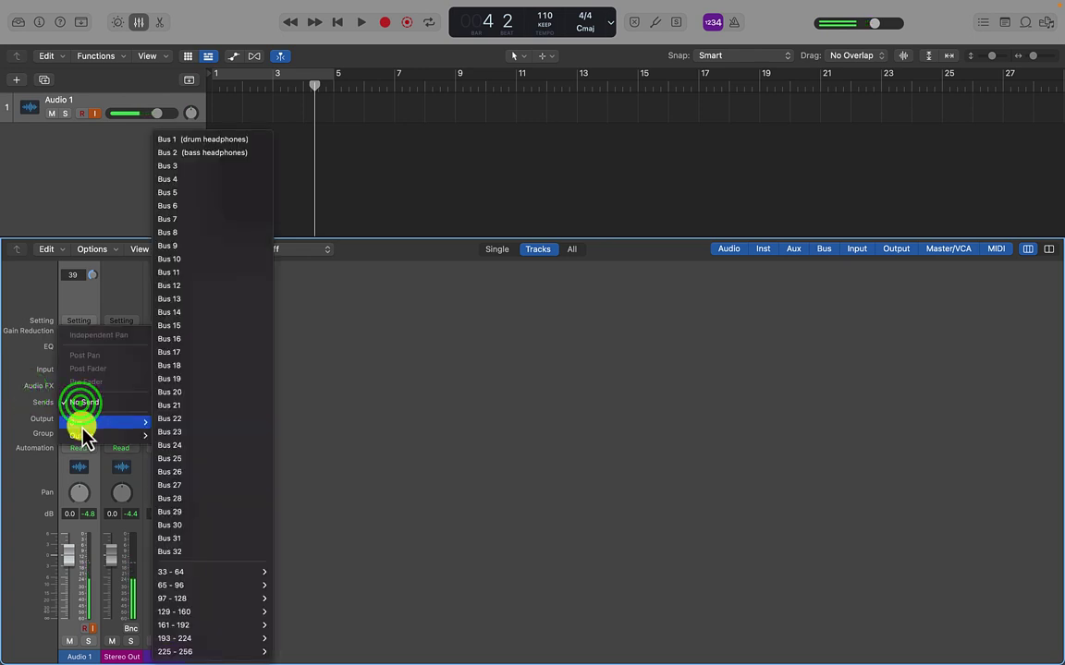
left_click(238, 141)
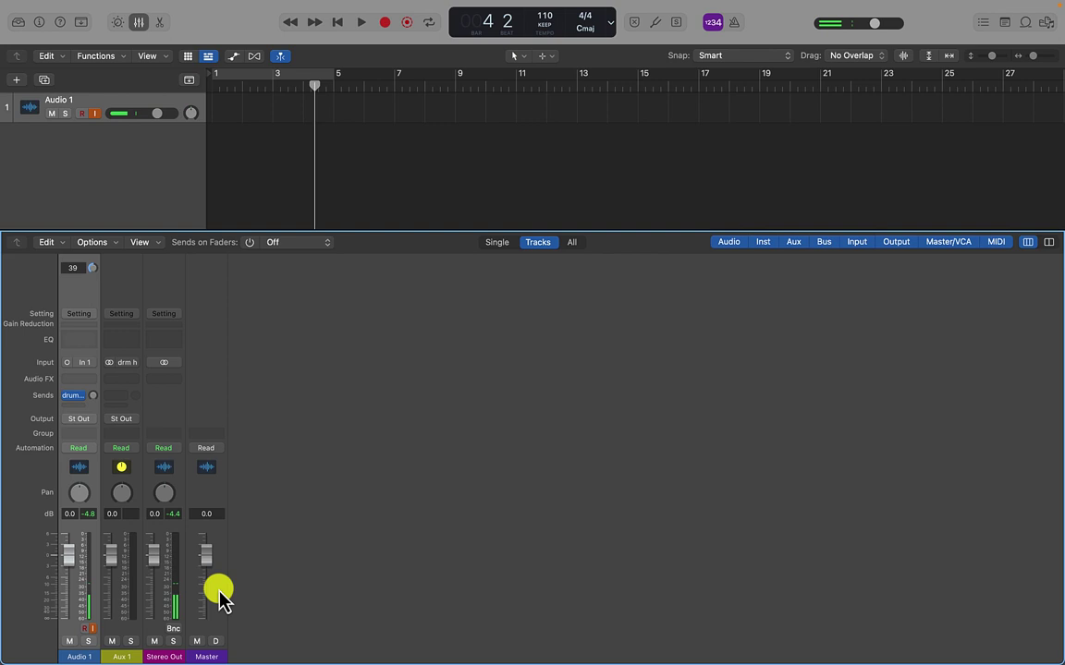
Step: Check that Aux 1's input is Bus 1 (drum headphones) without changing it
left_click(132, 654)
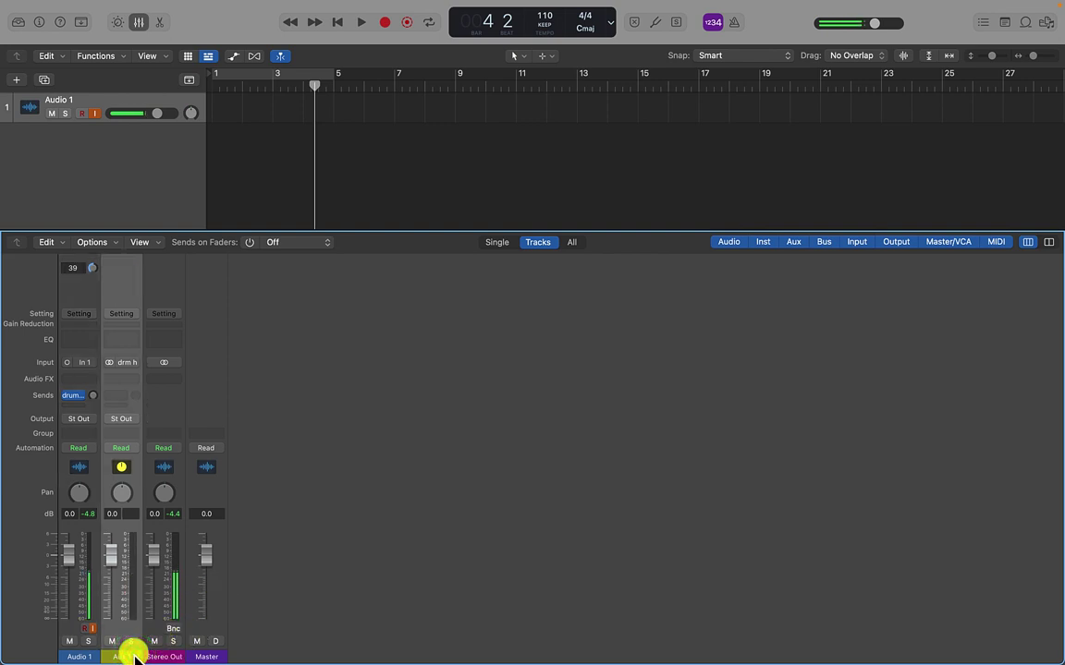
left_click(132, 365)
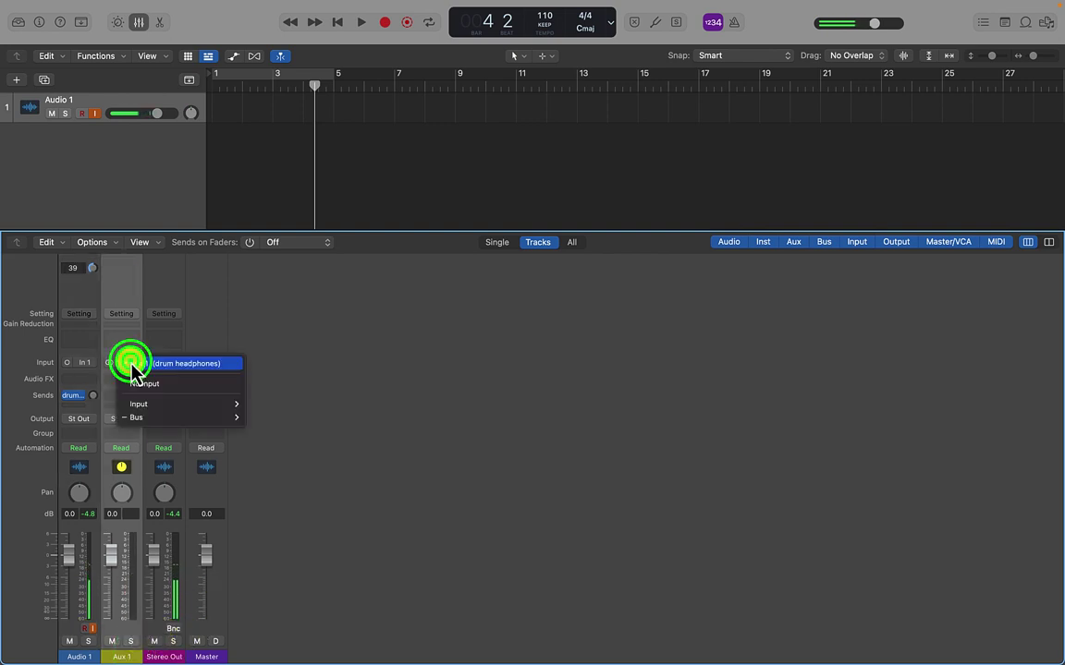
mouse_move(143, 406)
left_click(275, 328)
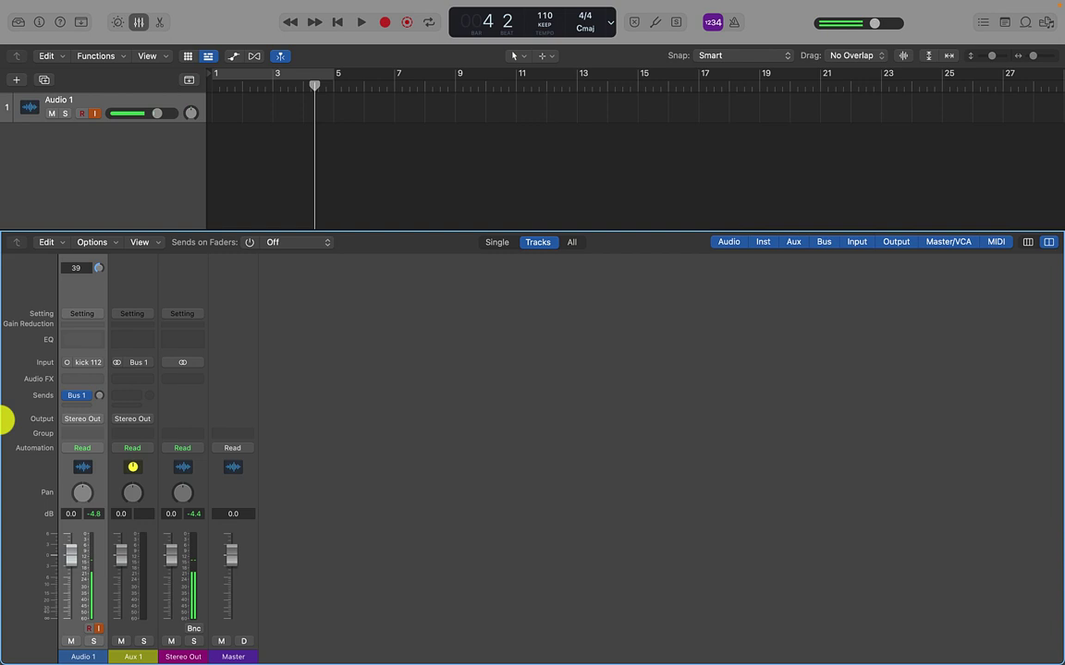
Step: Show all channel strips in the mixer and switch the metronome to simple mode
left_click(445, 429)
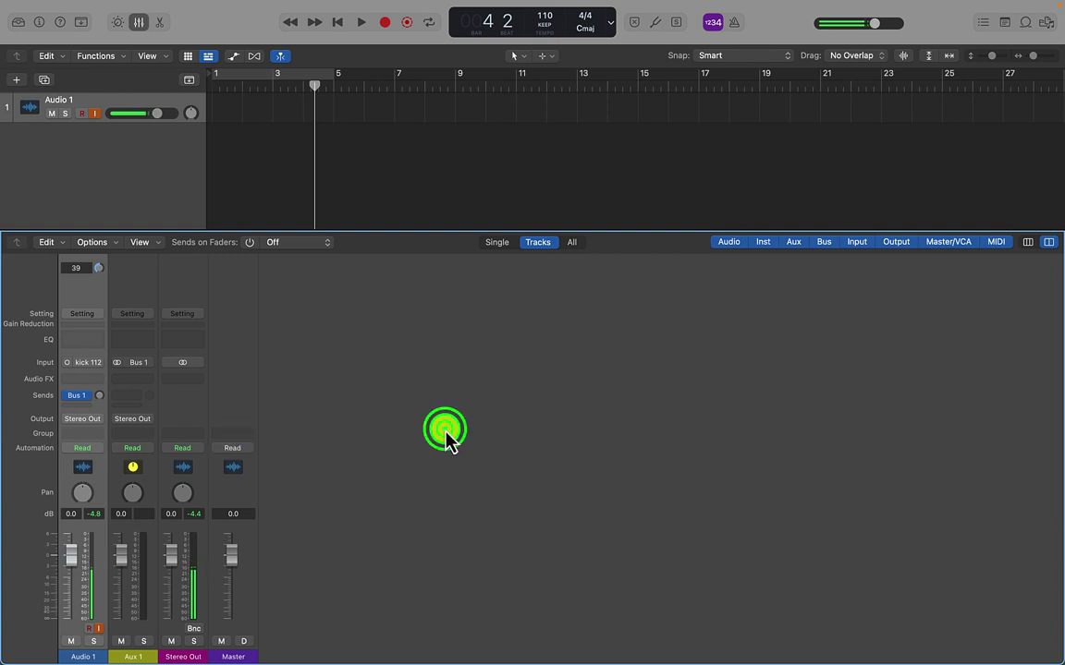
left_click(573, 242)
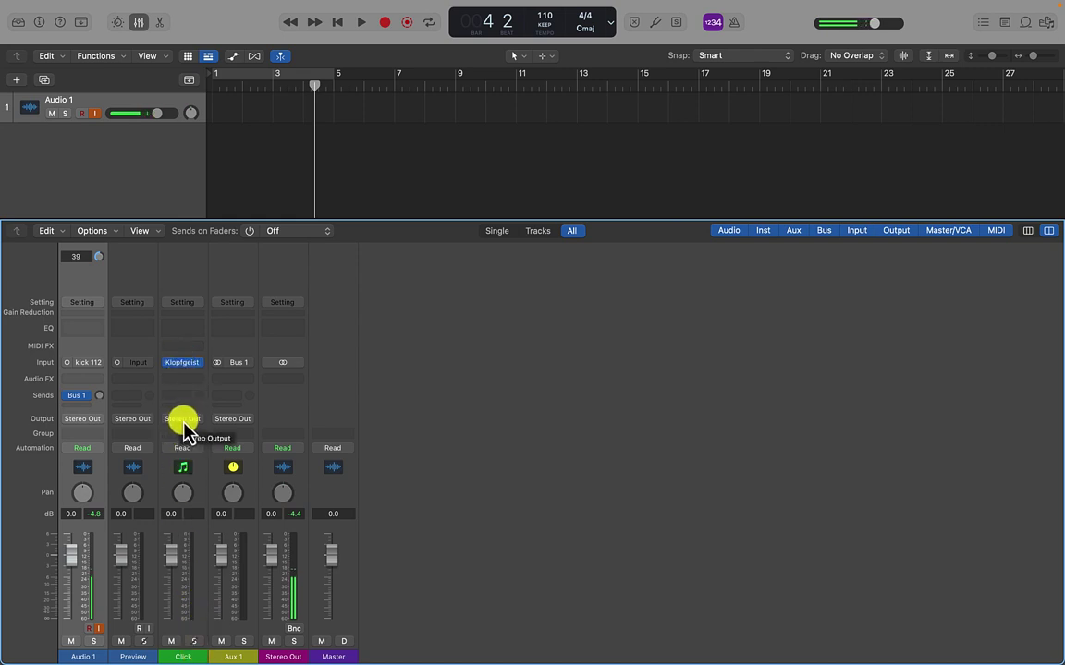
right_click(737, 21)
left_click(739, 25)
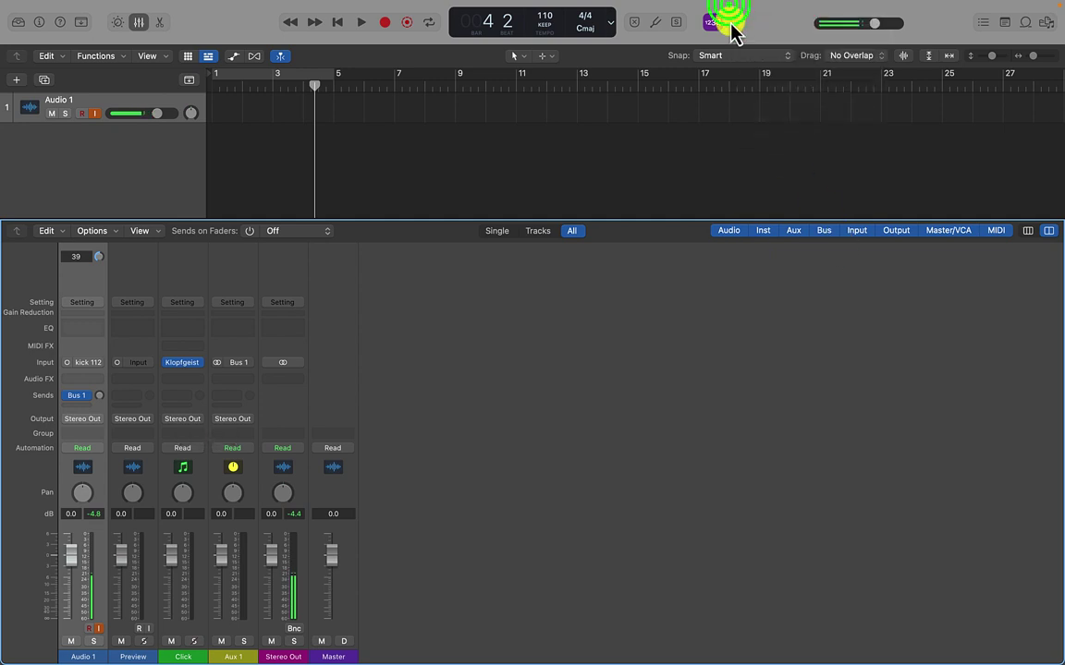
Step: Set the metronome's audio click output to 7-8 in Metronome Settings
right_click(732, 19)
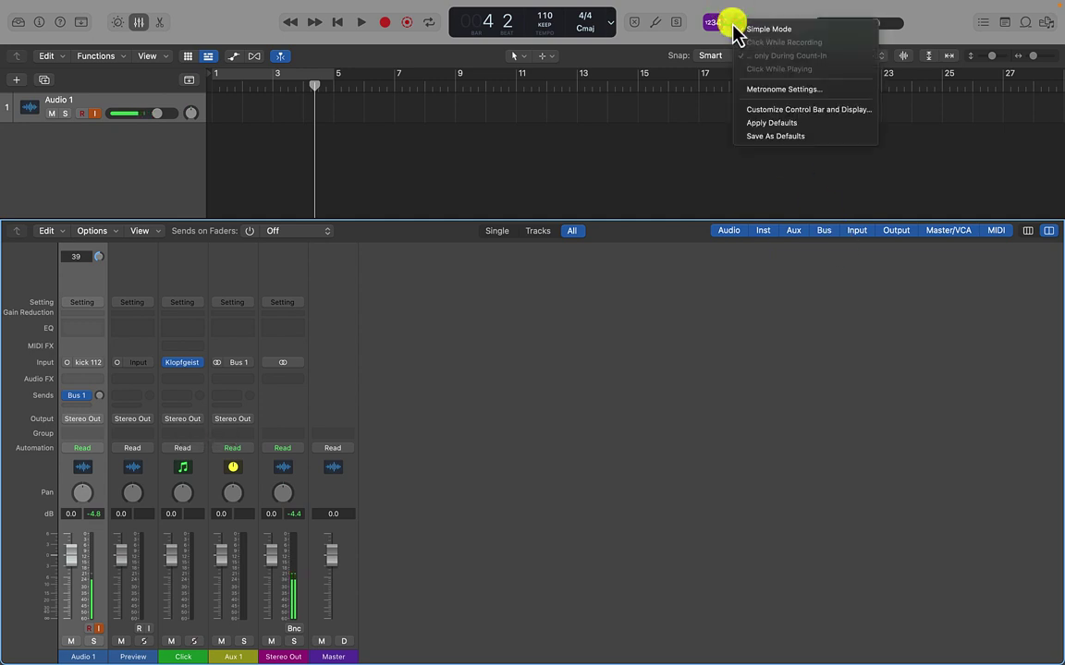
left_click(763, 89)
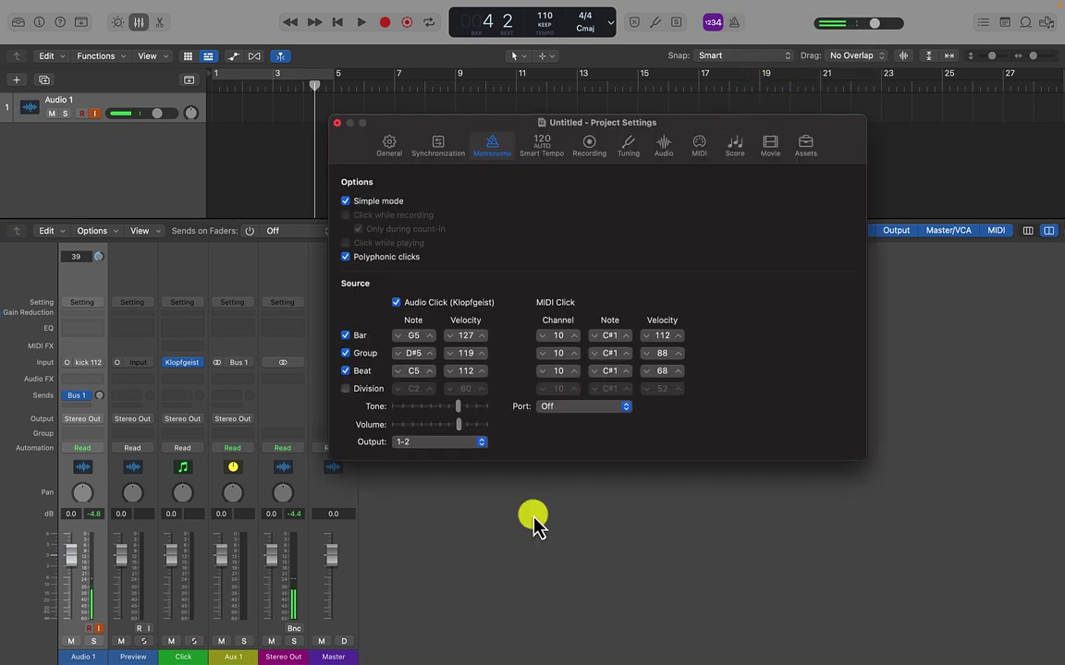
left_click(452, 442)
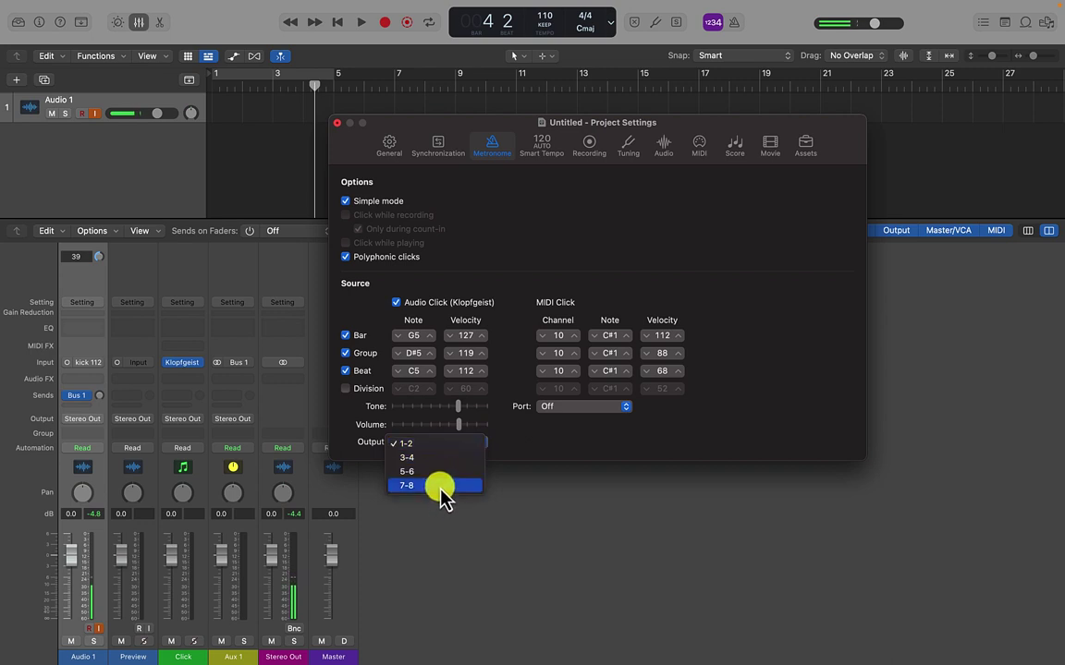
left_click(440, 487)
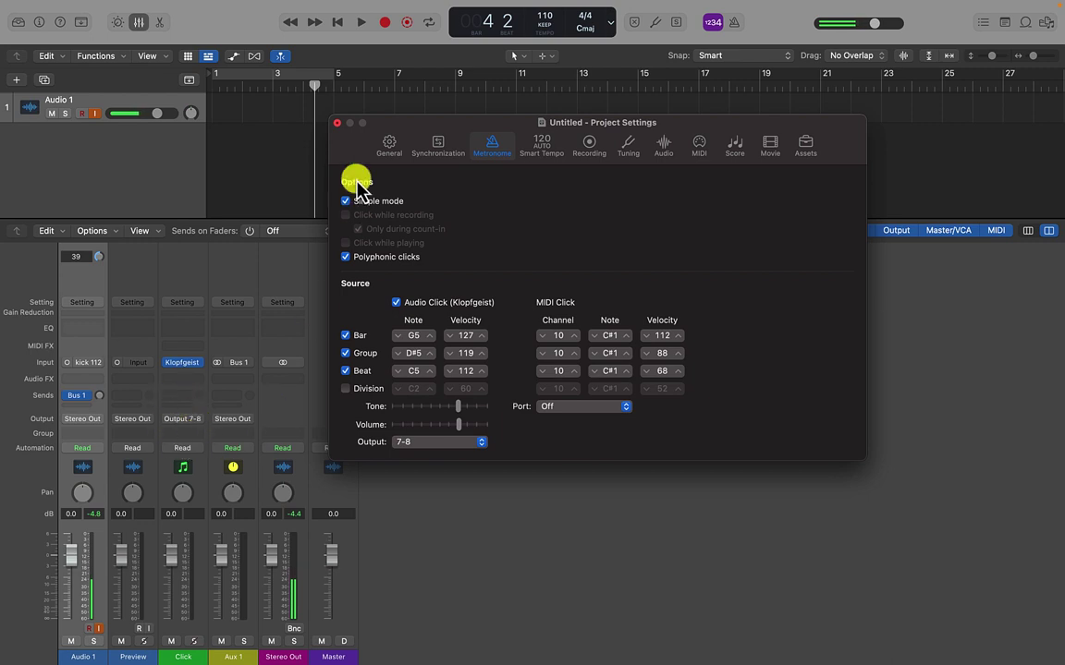
left_click(337, 122)
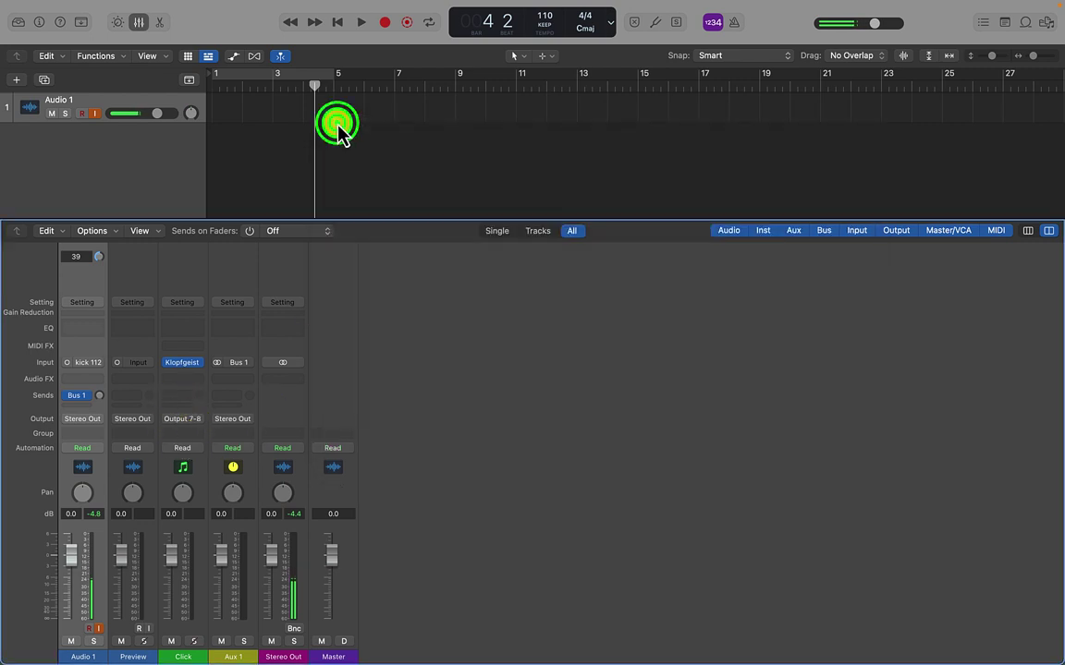
Step: Route the Click channel strip's output to Output 7-8
left_click(190, 422)
mouse_move(196, 469)
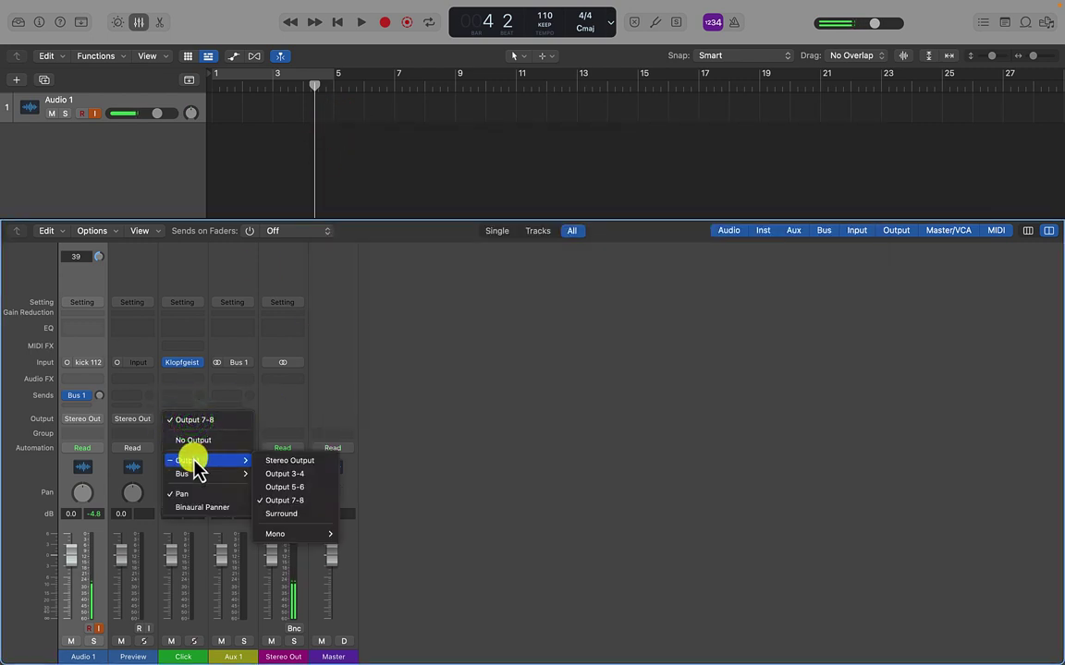
left_click(313, 500)
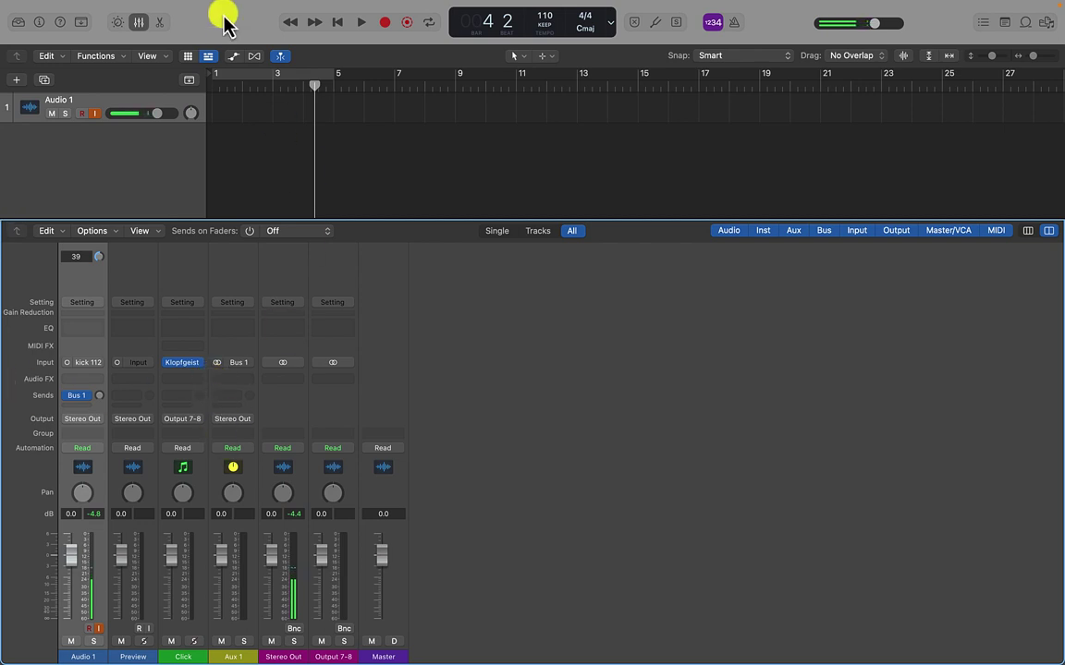
Step: Give Output 7-8 the user long label 'click' in I/O Labels and close the window
mouse_move(231, 11)
left_click(271, 8)
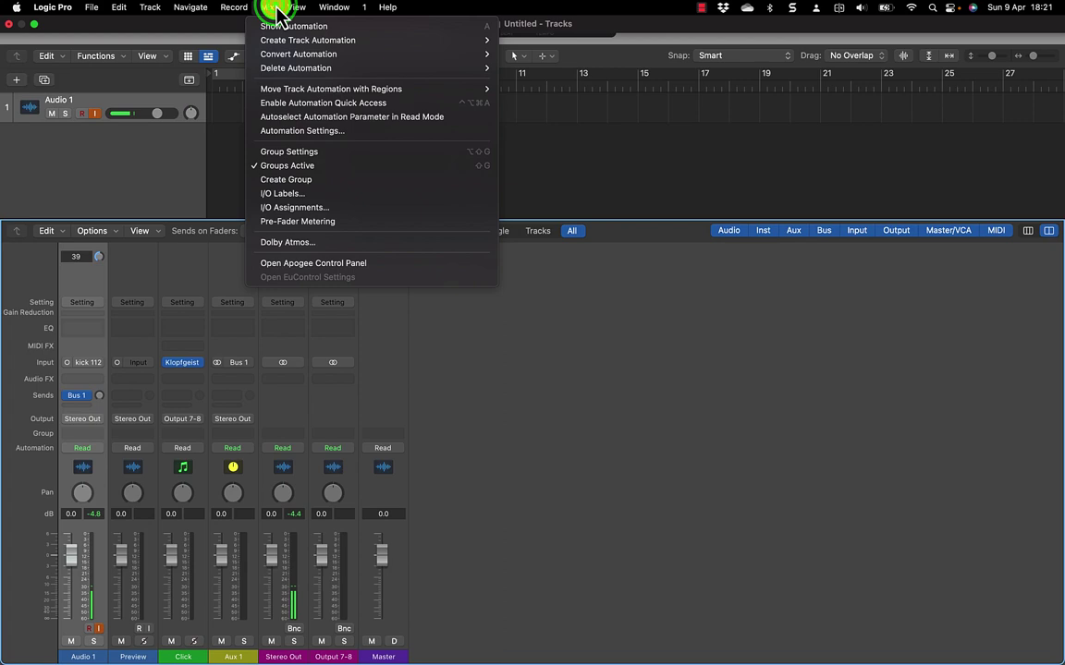
left_click(284, 193)
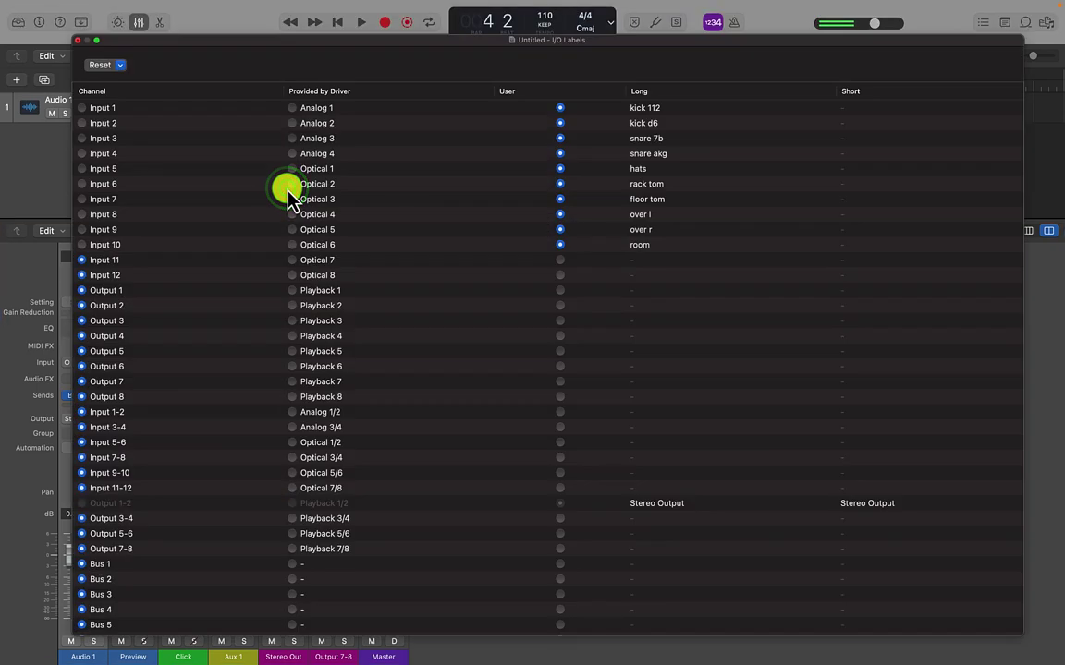
left_click(145, 548)
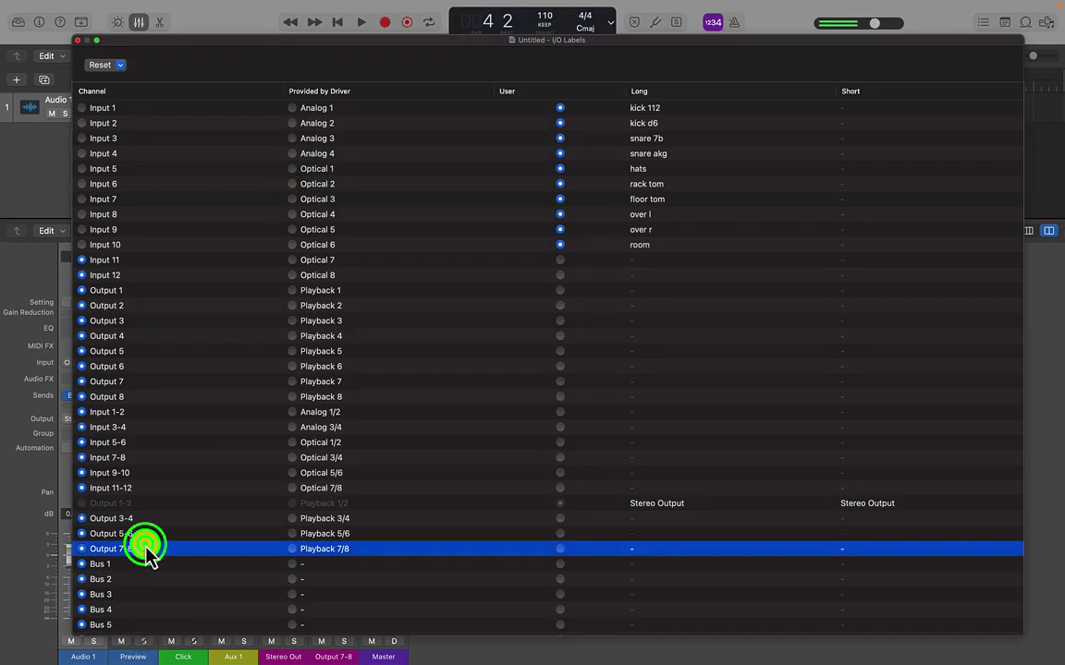
left_click(560, 549)
double_click(661, 551)
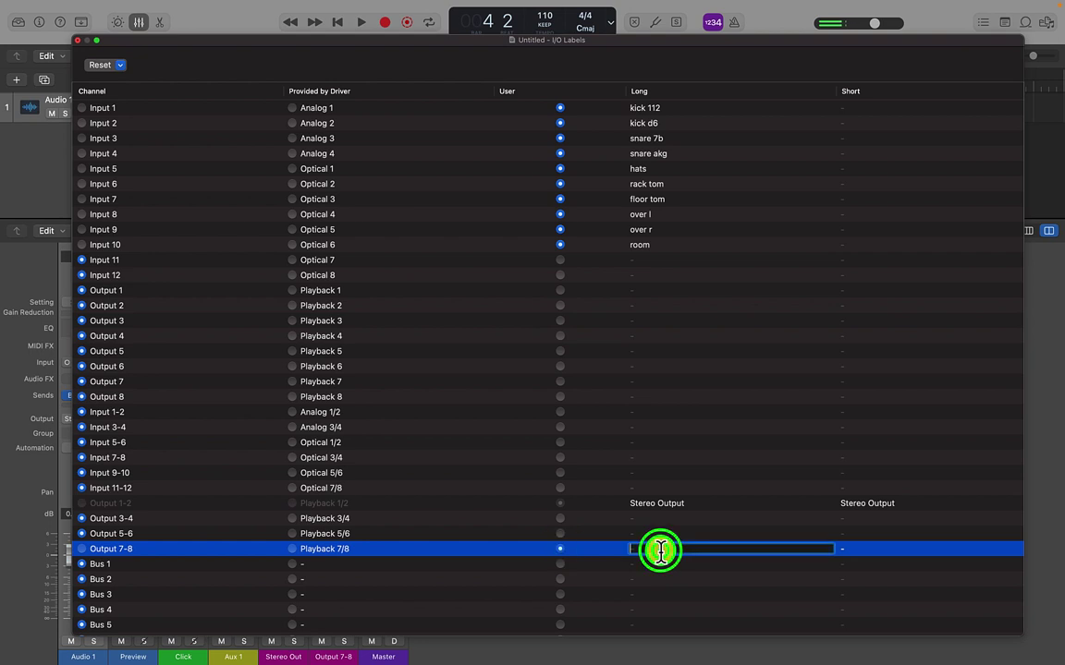
type("click")
key("Return")
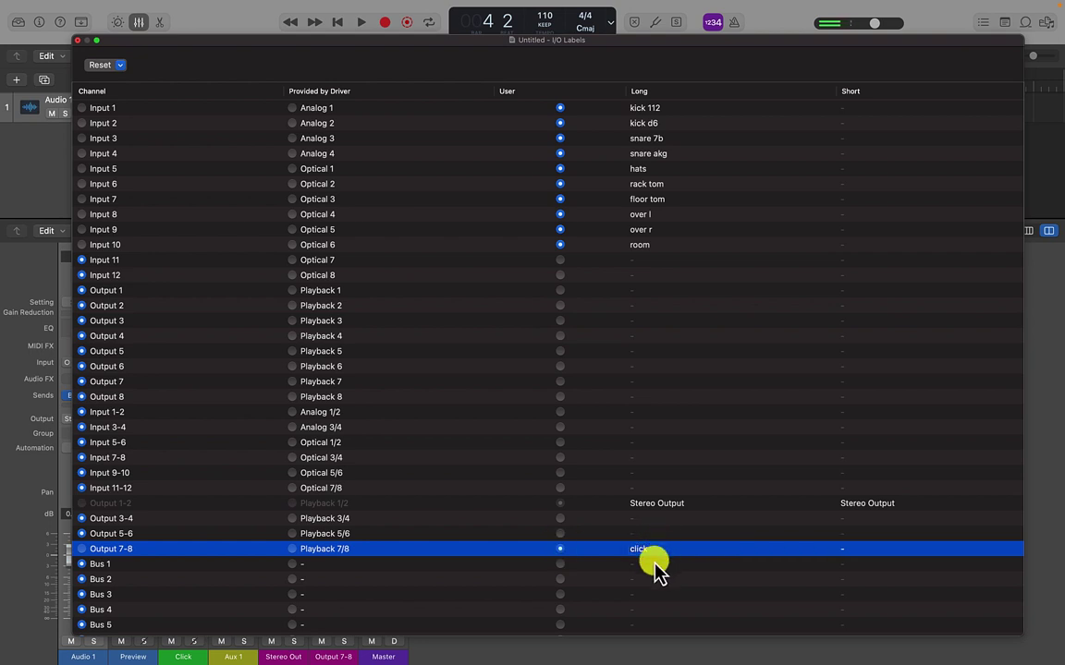
left_click(78, 40)
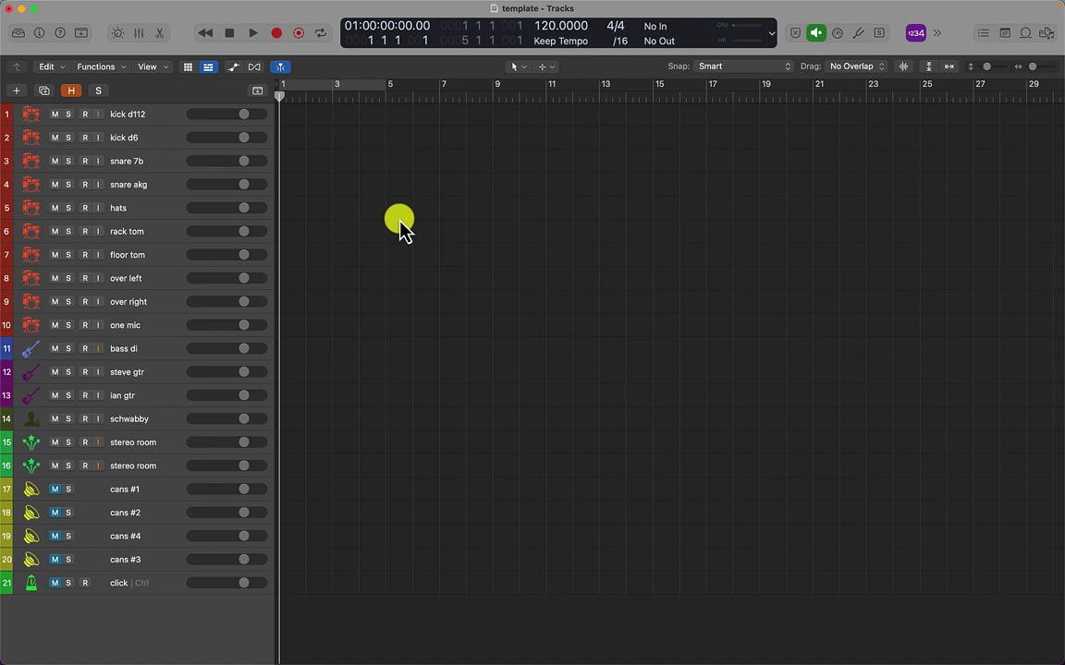
Step: Open the template's I/O Labels, select Inputs 1–16, and edit Input 1's kick 112 label
left_click(272, 7)
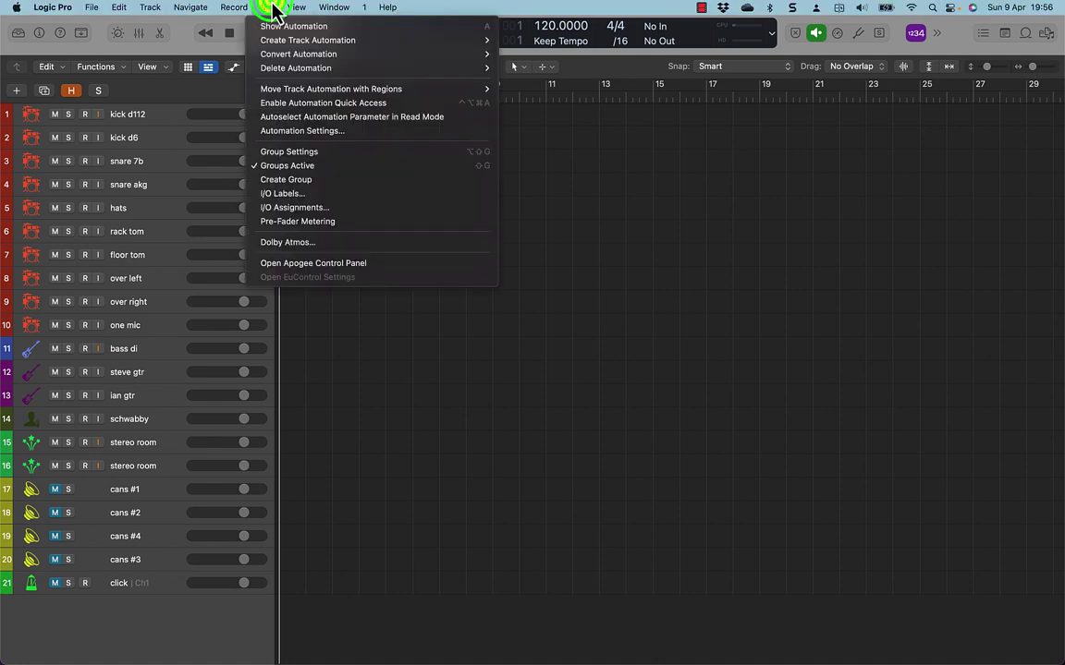
left_click(290, 195)
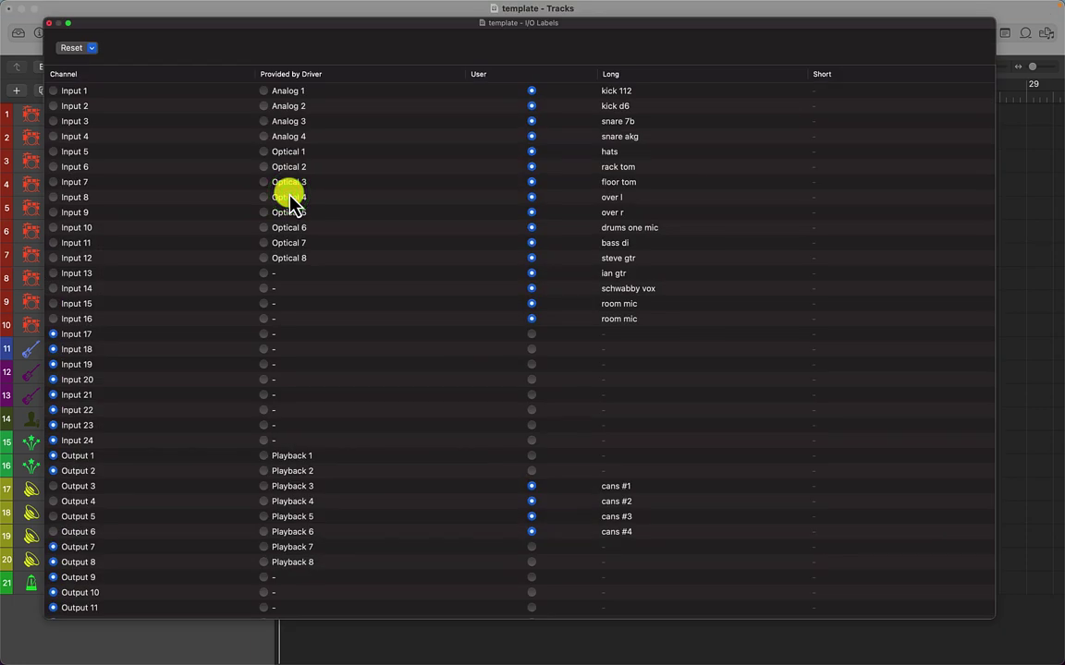
left_click(195, 90)
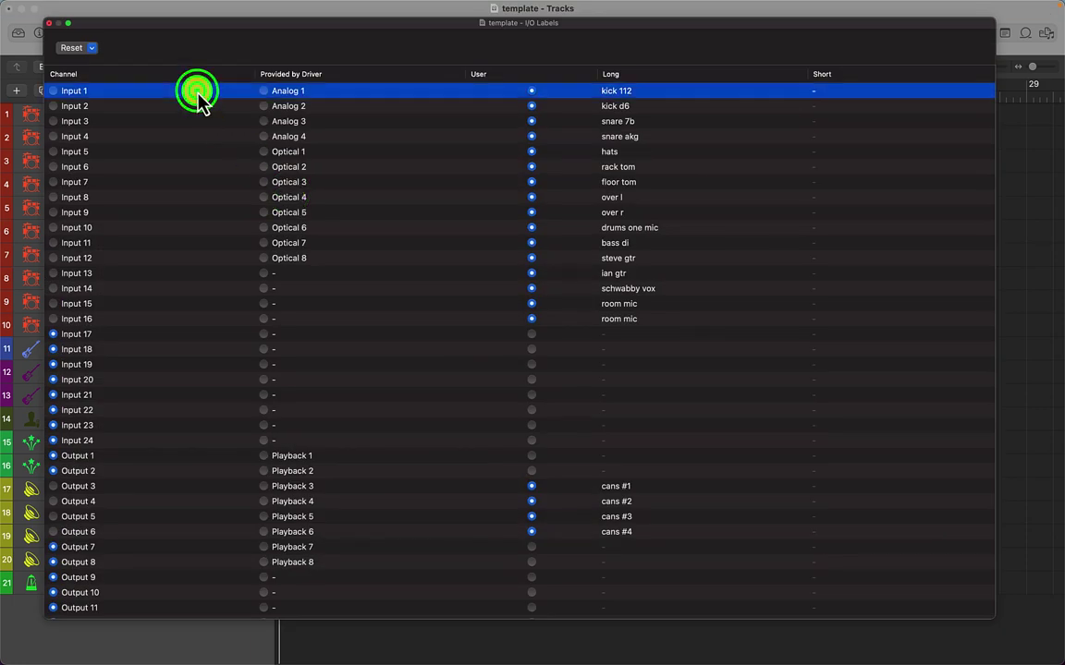
left_click(179, 323, "shift")
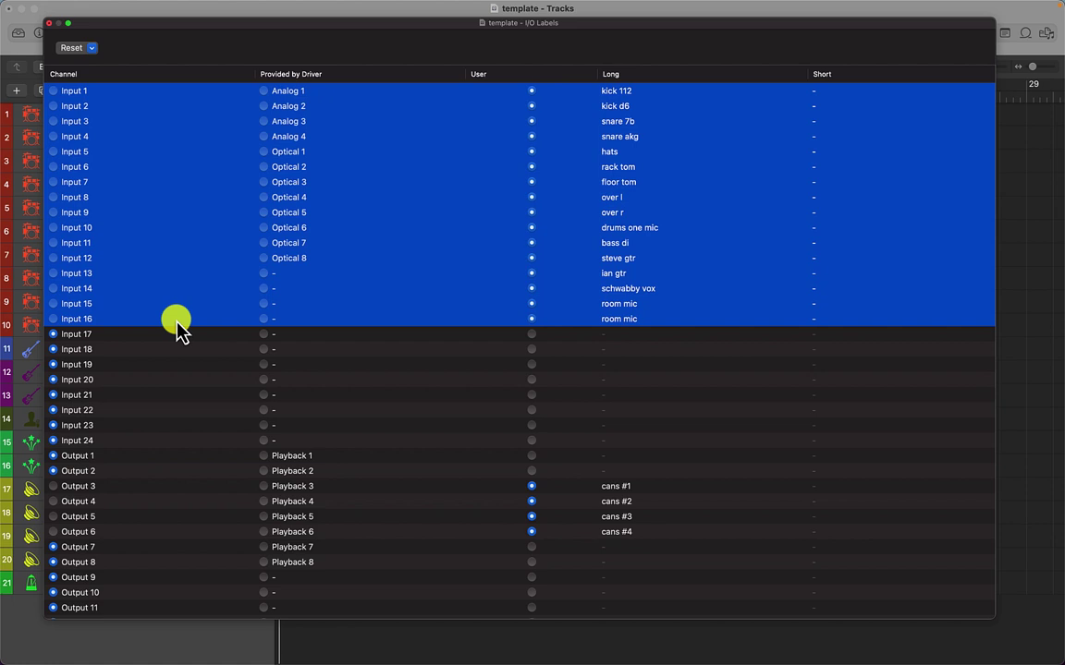
double_click(616, 92)
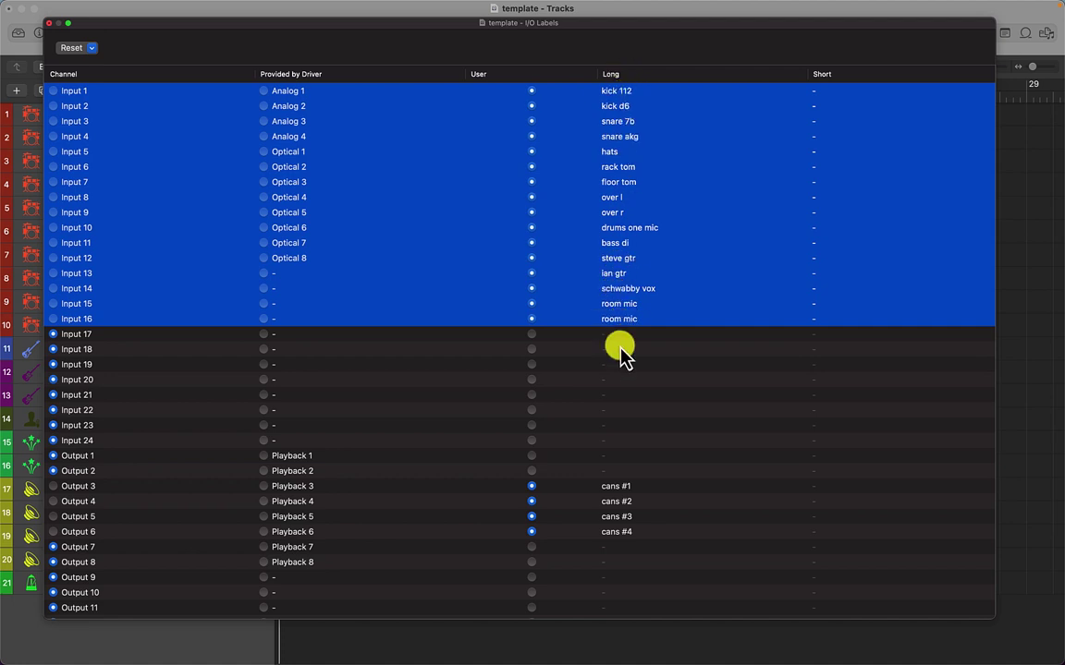
left_click(128, 456)
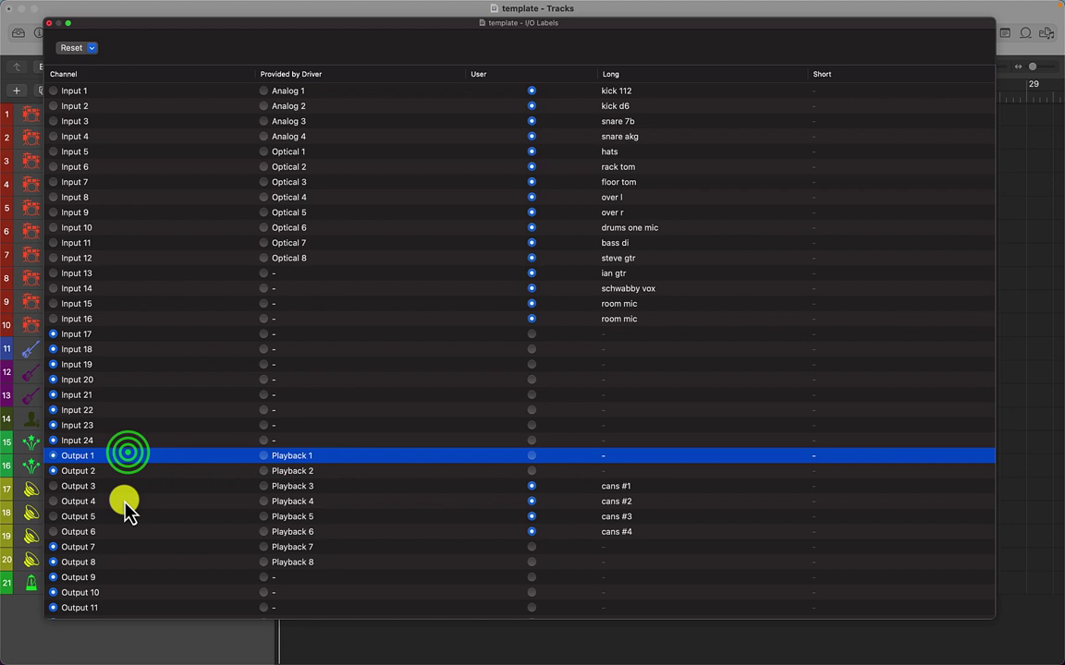
left_click(119, 531, "shift")
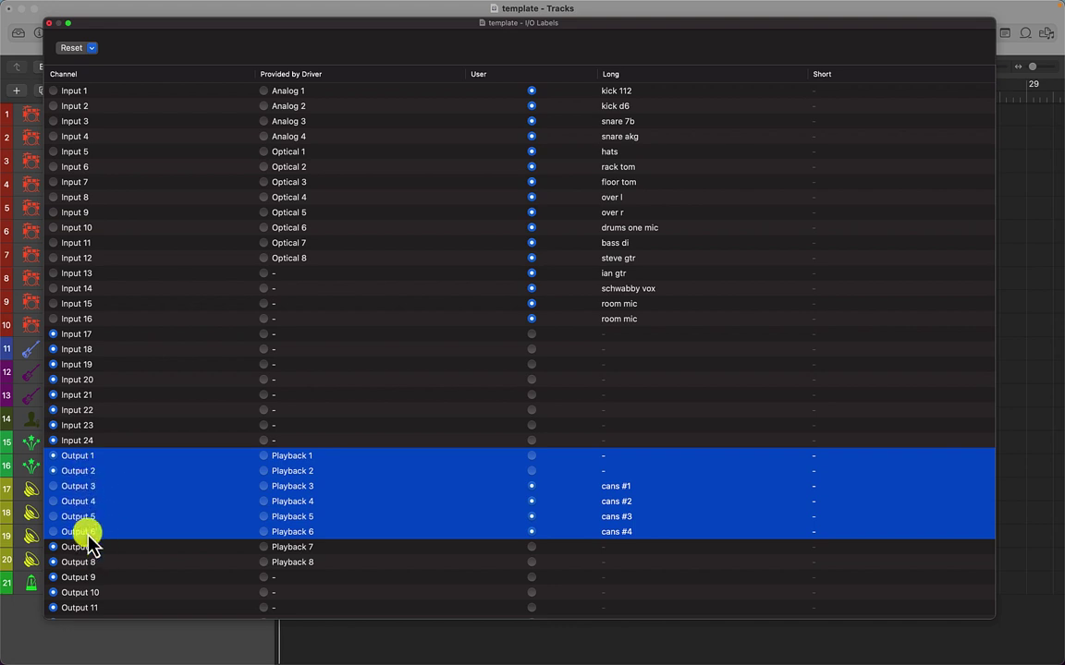
Step: Select Bus 1 through Bus 4 and switch them to their user labels, cans #1–#4
scroll(104, 492, "down", 5)
scroll(104, 492, "down", 7)
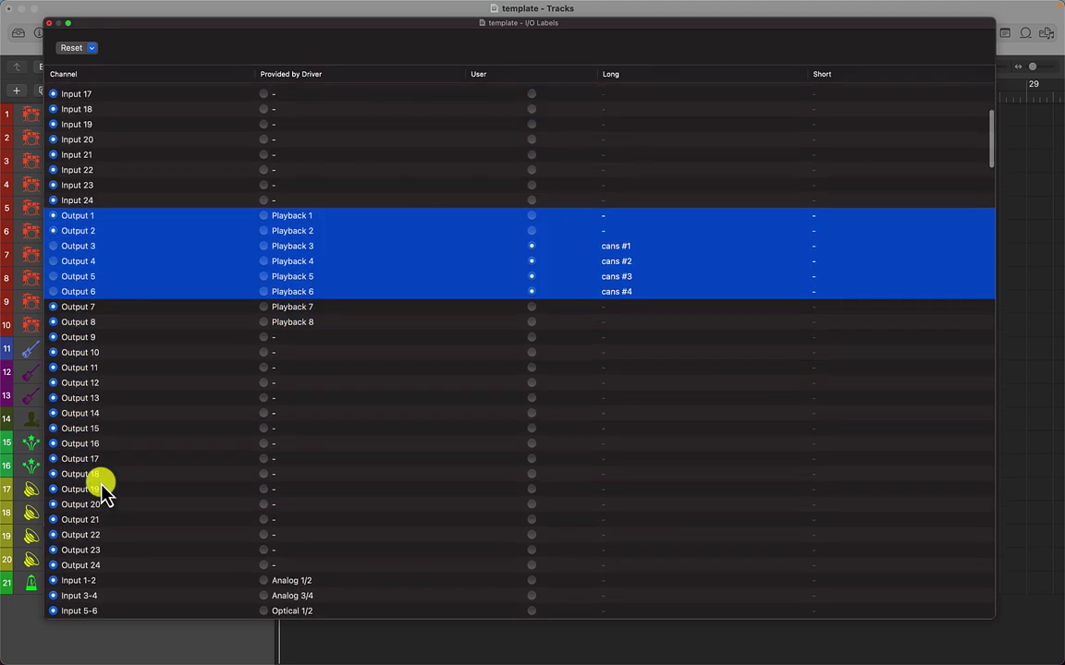
scroll(104, 492, "up", 9)
scroll(154, 474, "down", 12)
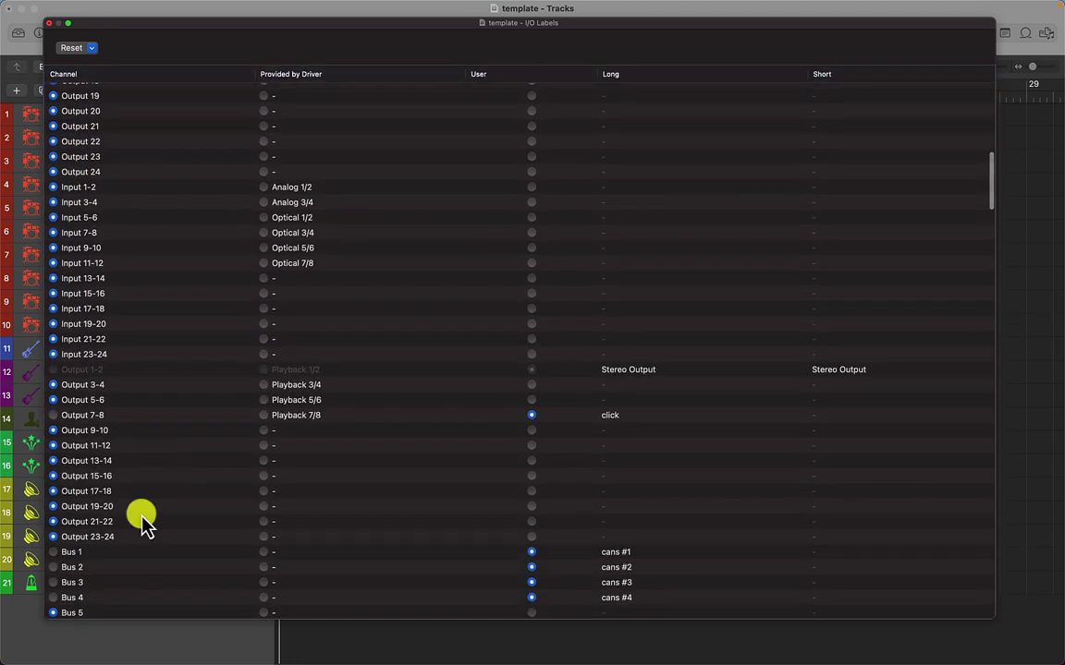
left_click(112, 552)
left_click(111, 598)
left_click(109, 552)
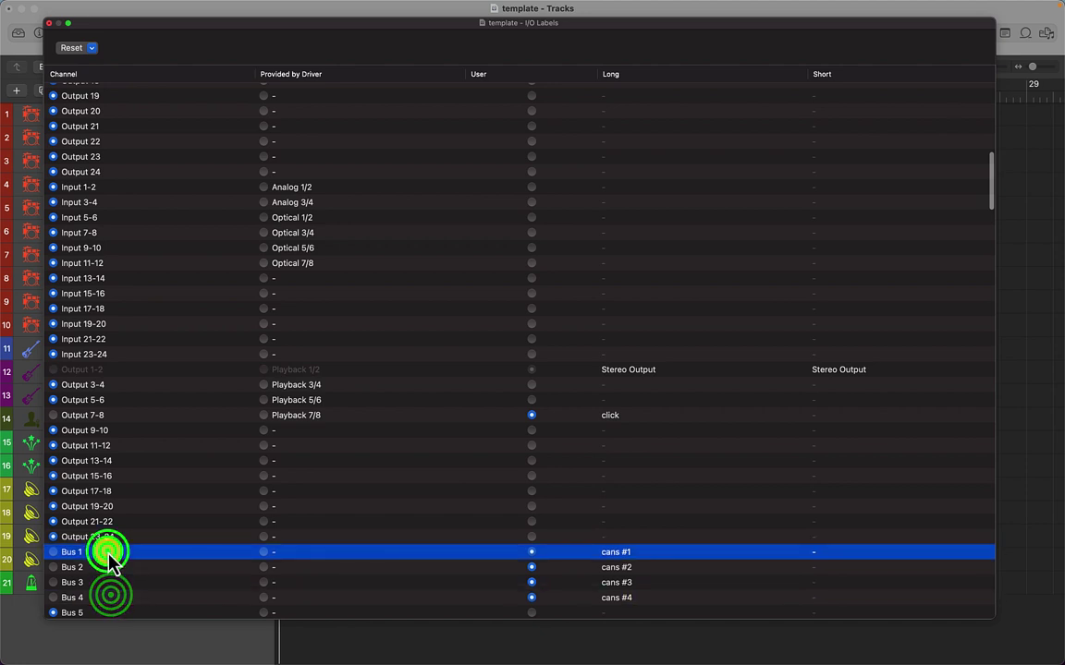
left_click(109, 598, "shift")
left_click(529, 551)
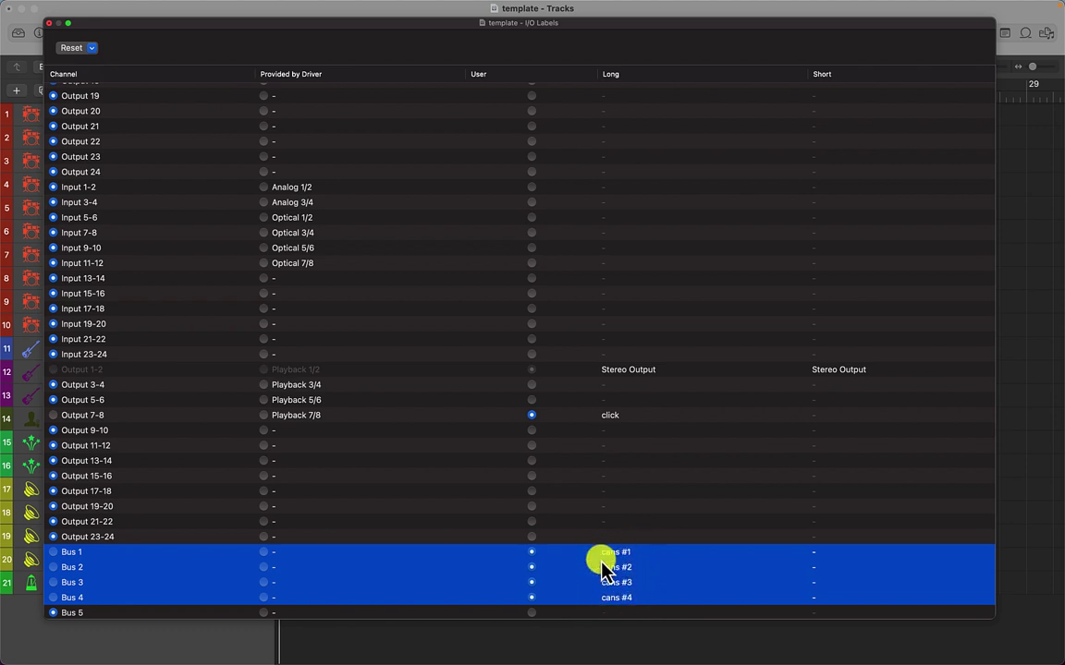
Step: Confirm Output 7-8 is labelled click, then close the I/O Labels window
scroll(627, 581, "down", 5)
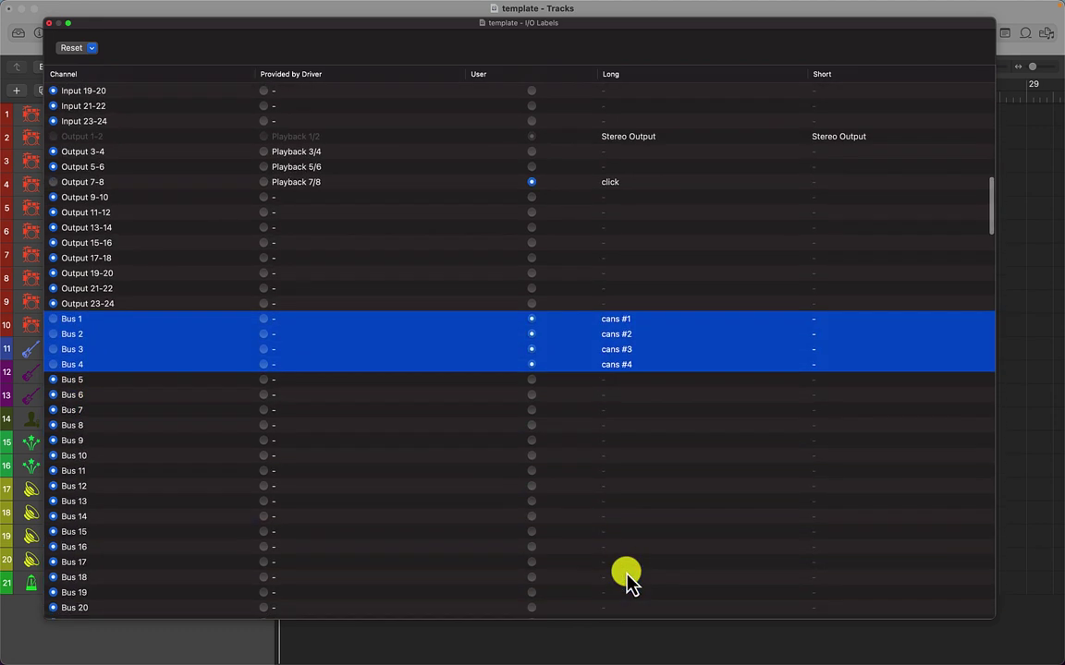
scroll(626, 580, "up", 2)
left_click(102, 292)
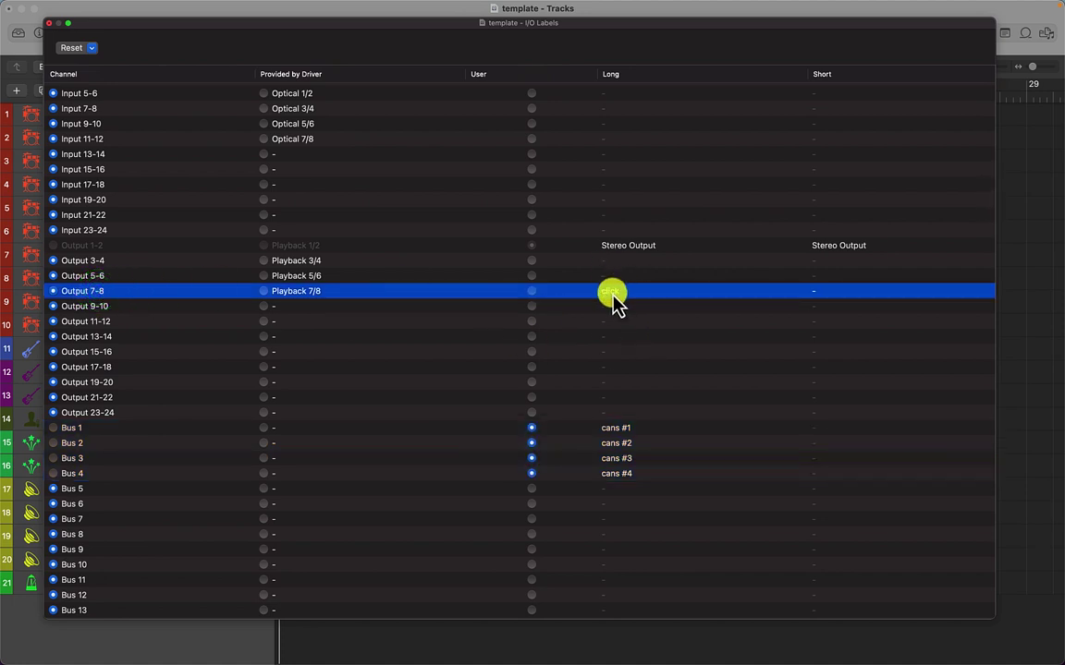
left_click(46, 23)
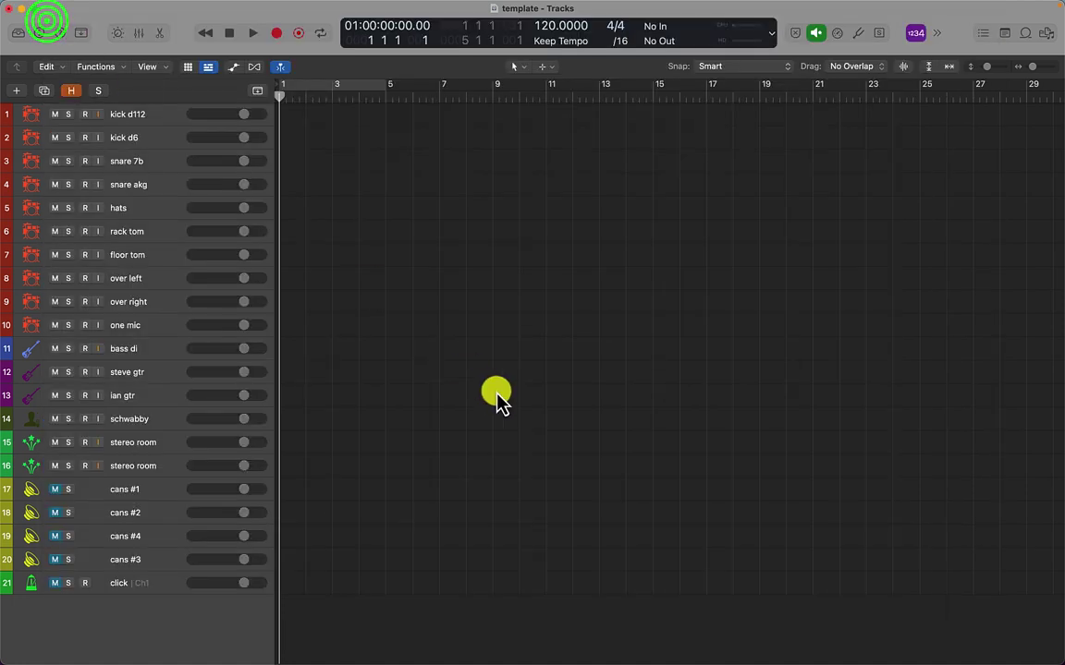
Step: Show the Mixer below the Tracks area with X, revealing cans sends and St Out outputs
left_click(497, 393)
key("x")
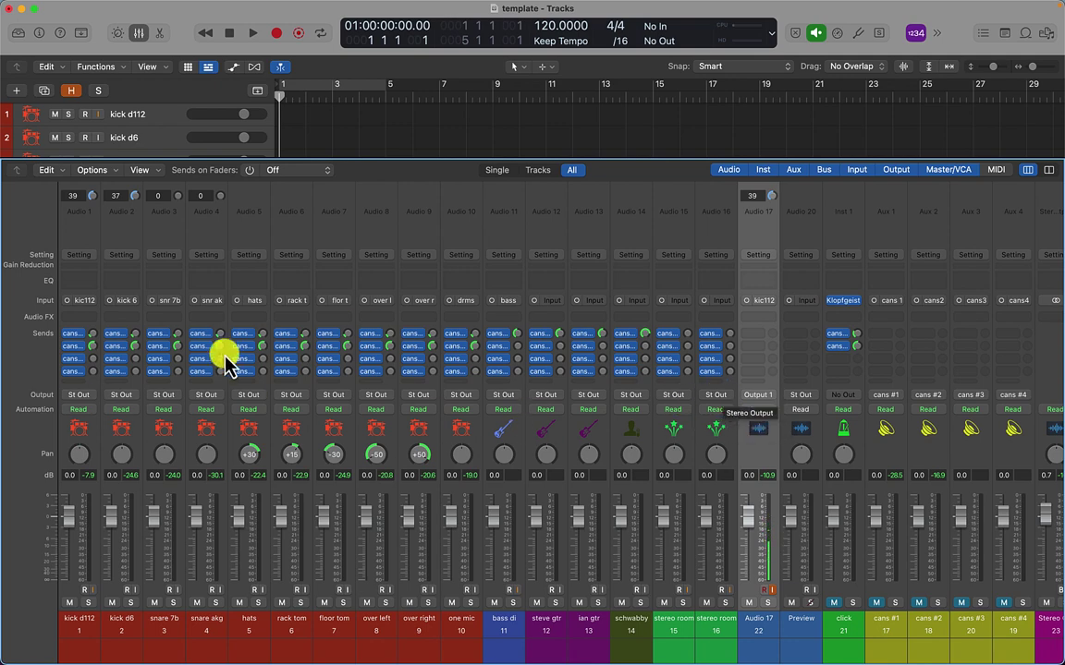
left_click(77, 334)
mouse_move(107, 446)
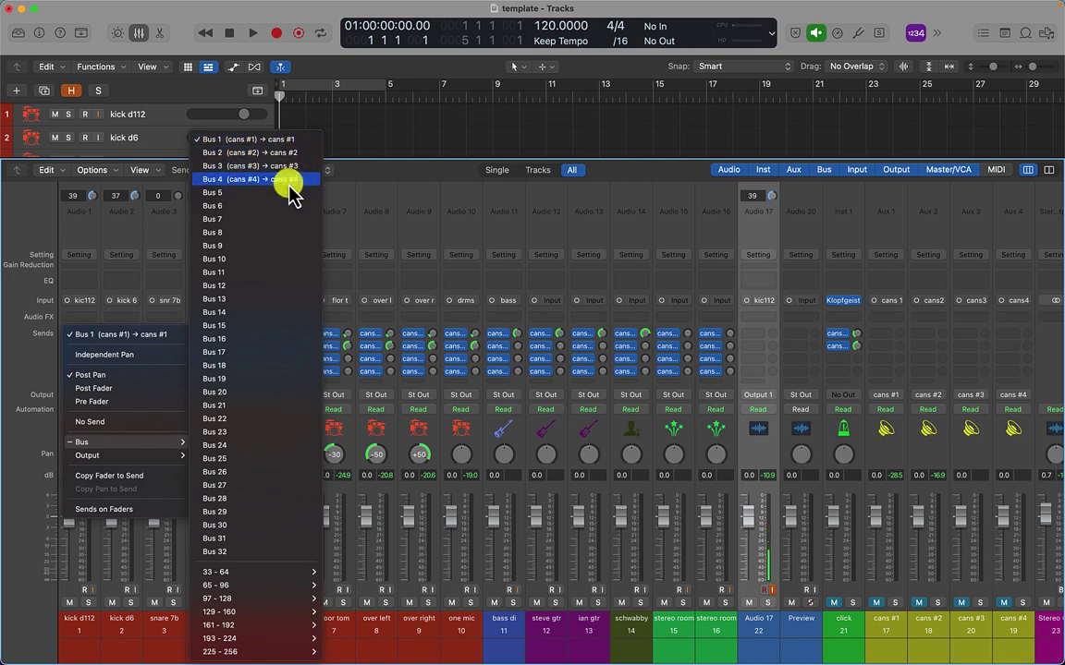
left_click(36, 213)
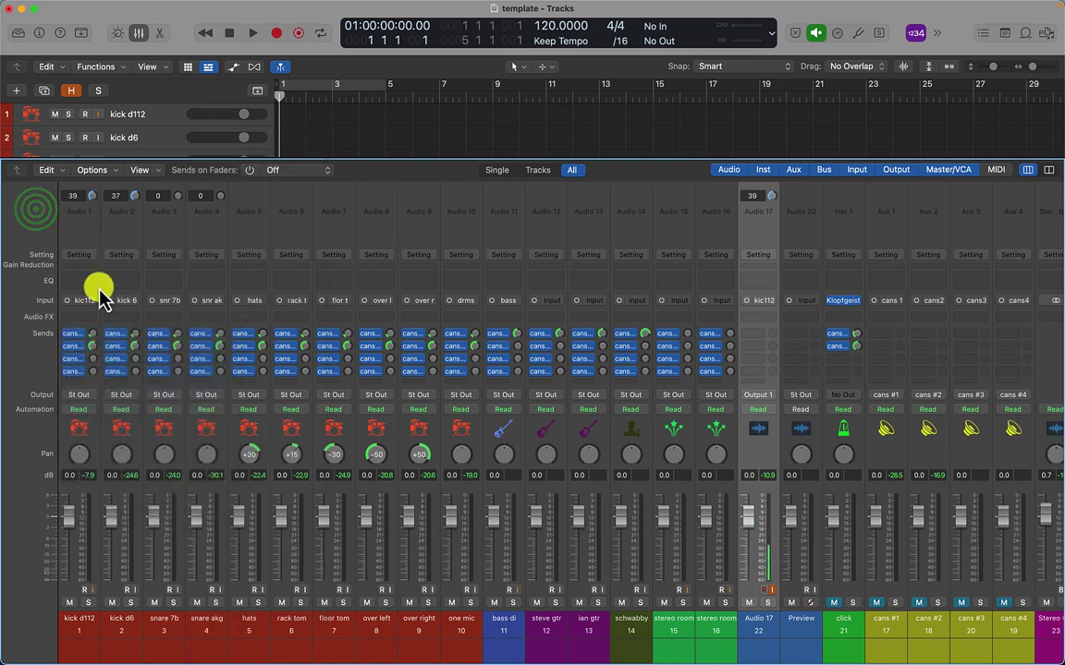
Step: Keep the kick d112 name, then check cans send levels on bass di, steve gtr, ian gtr and schwabby
double_click(88, 623)
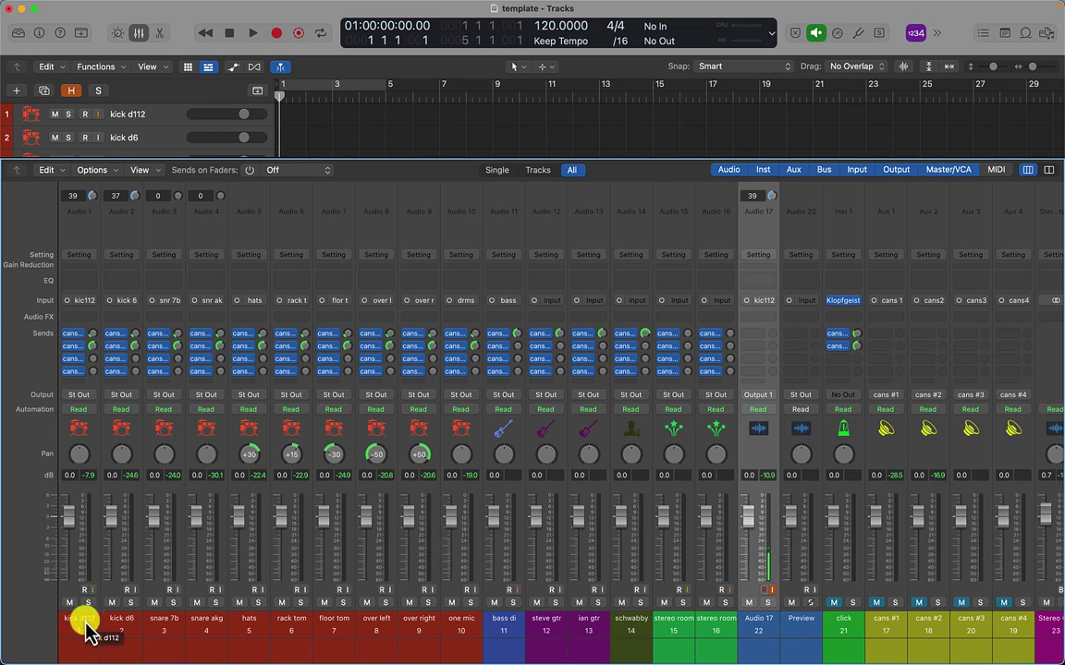
key("Return")
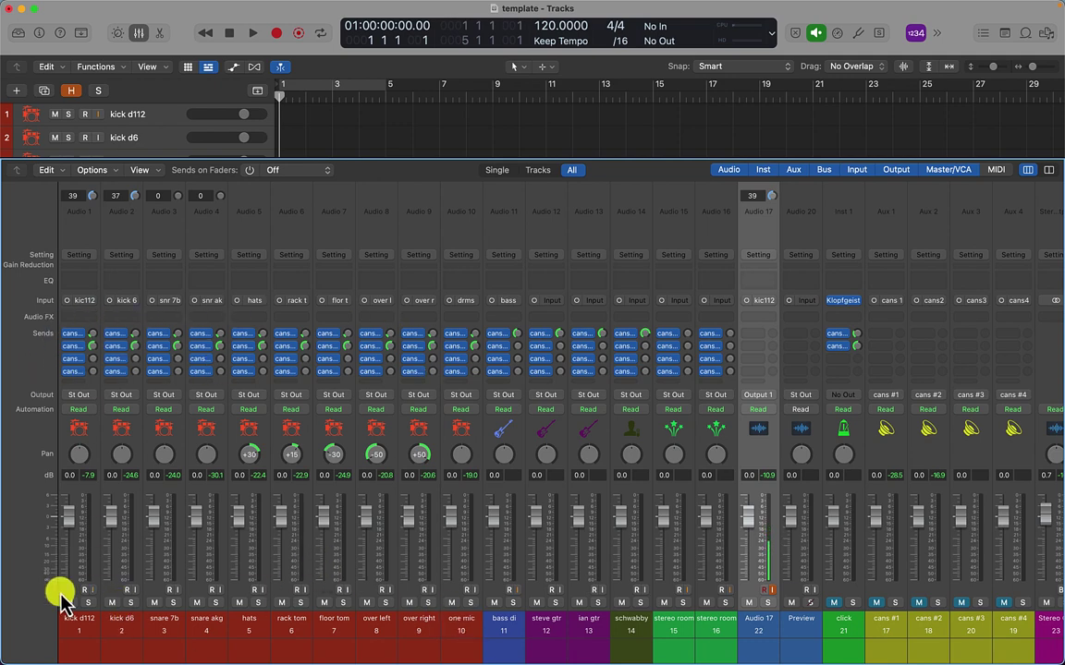
left_click(517, 344)
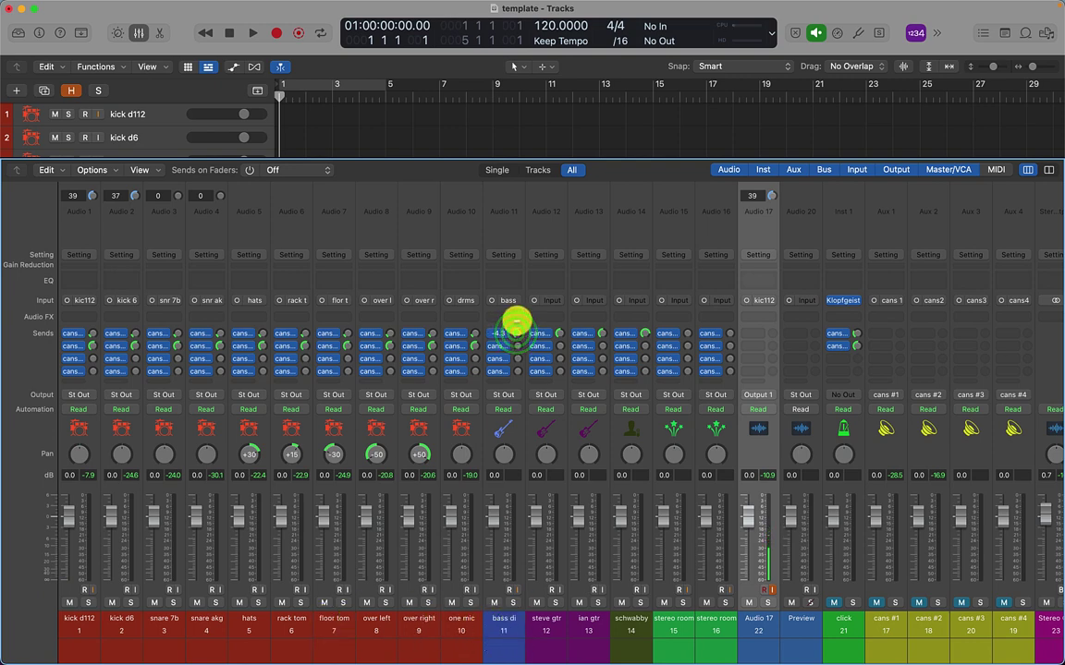
left_click(559, 334)
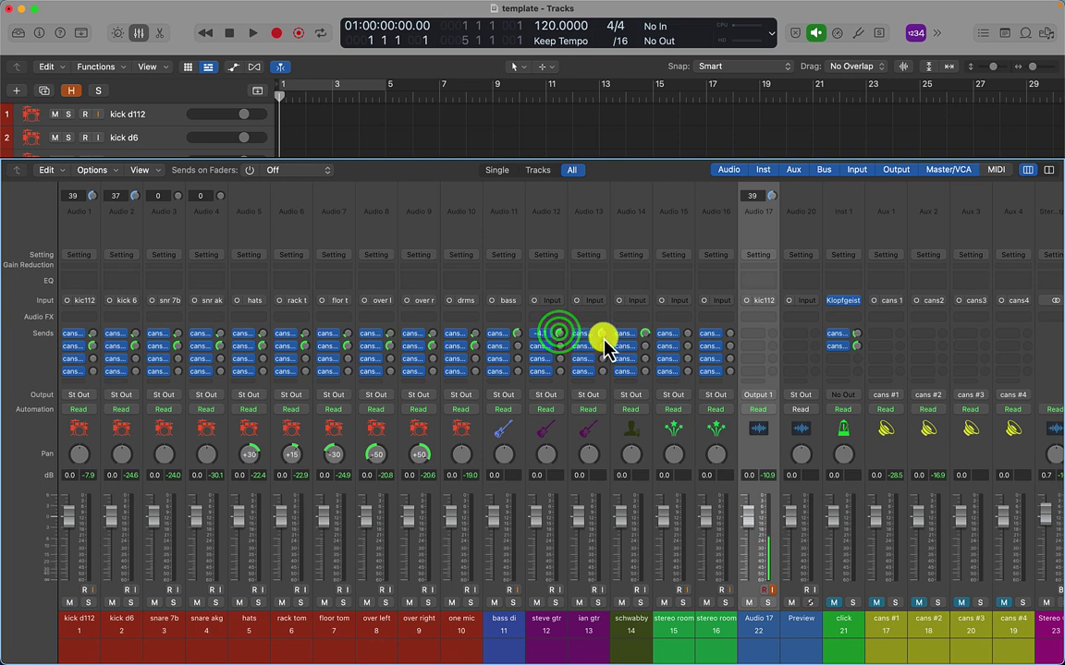
left_click(601, 334)
left_click(645, 333)
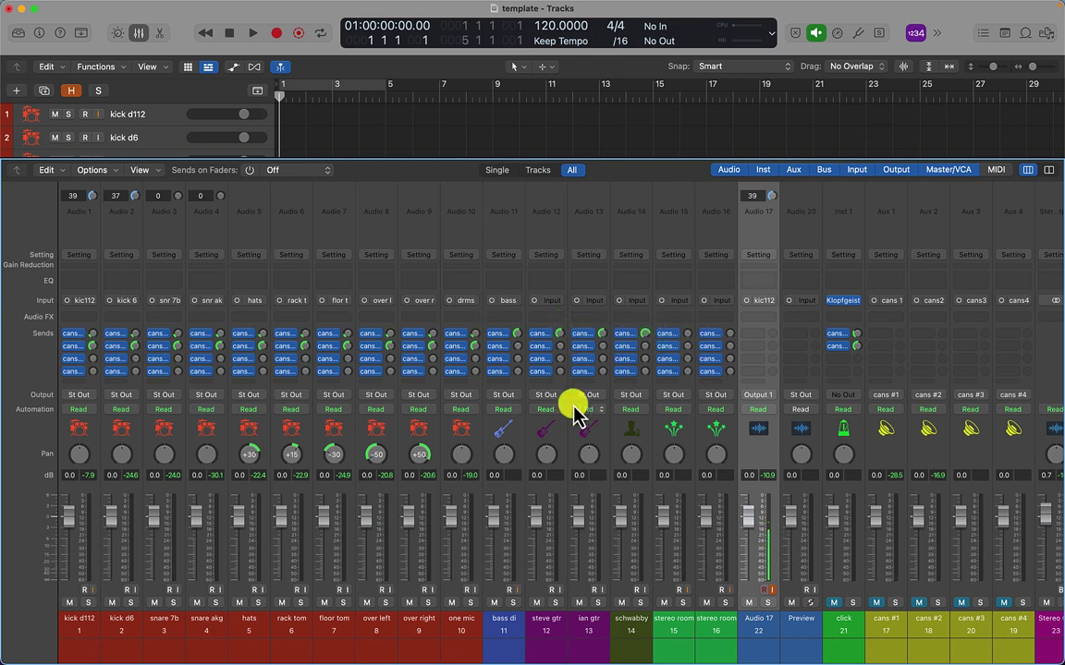
scroll(418, 404, "right", 4)
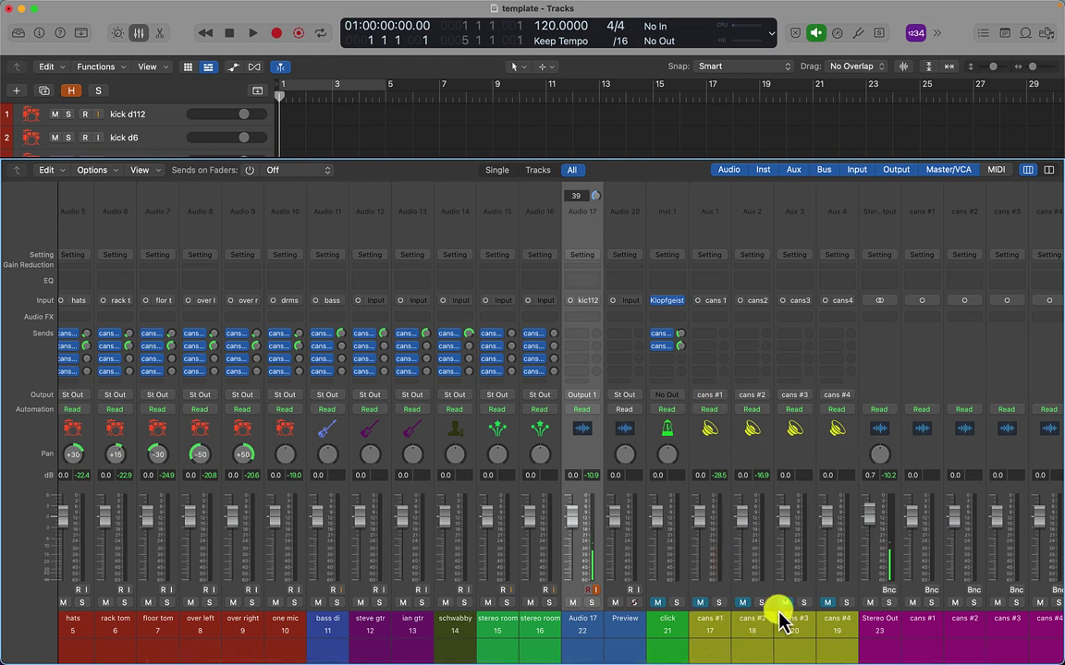
Step: Toggle the Mixer with X so the Tracks area shows all 21 tracks
key("x")
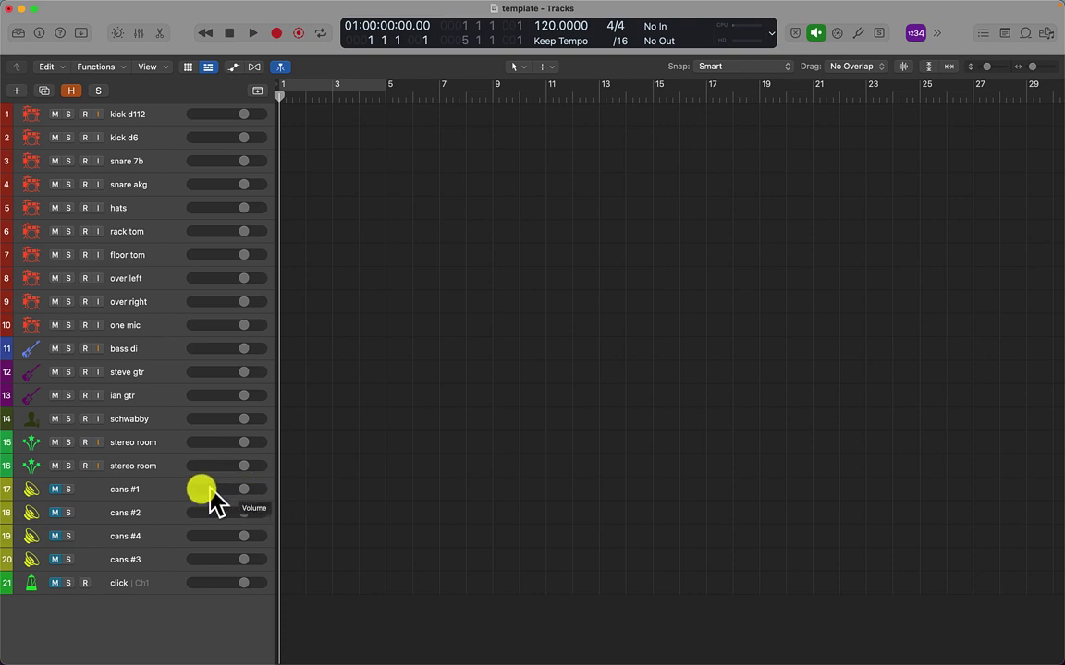
key("x")
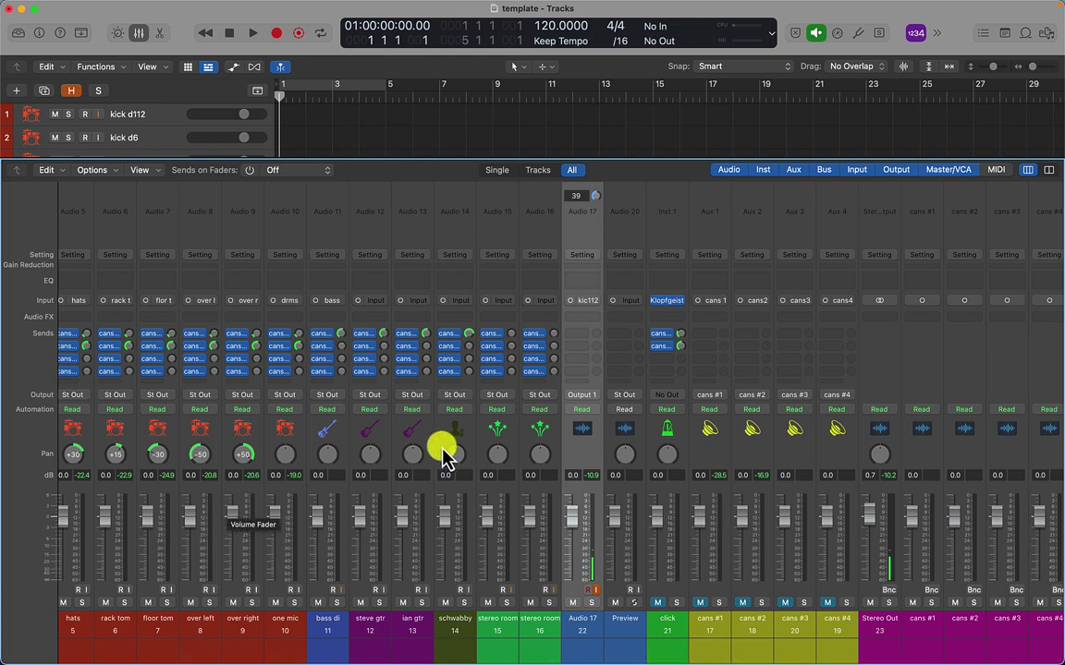
scroll(349, 412, "left", 5)
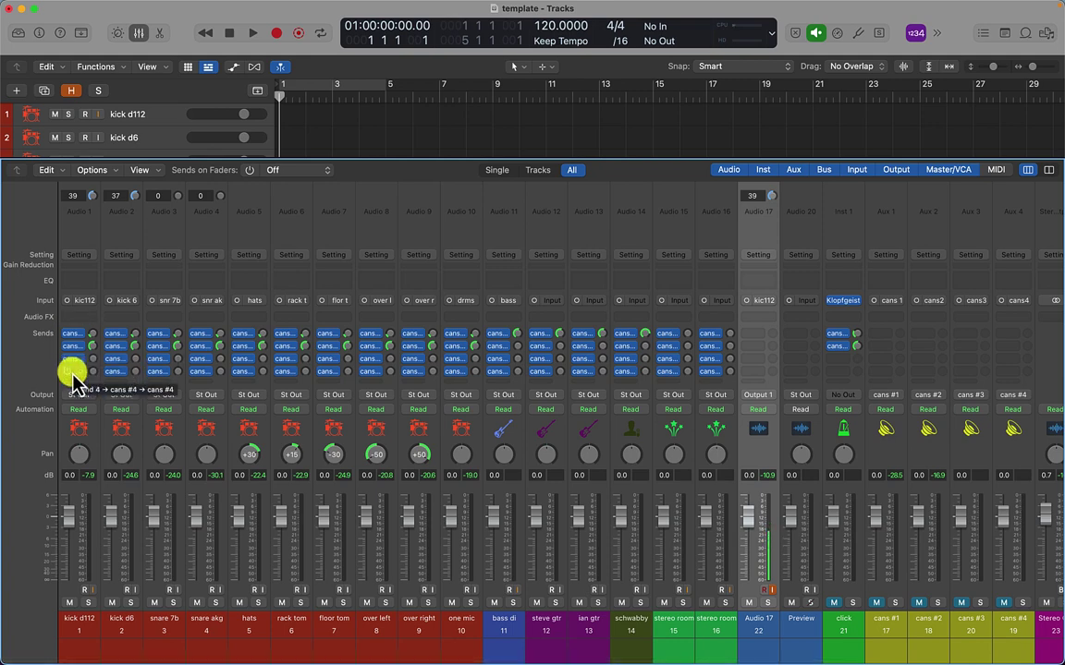
scroll(518, 344, "right", 3)
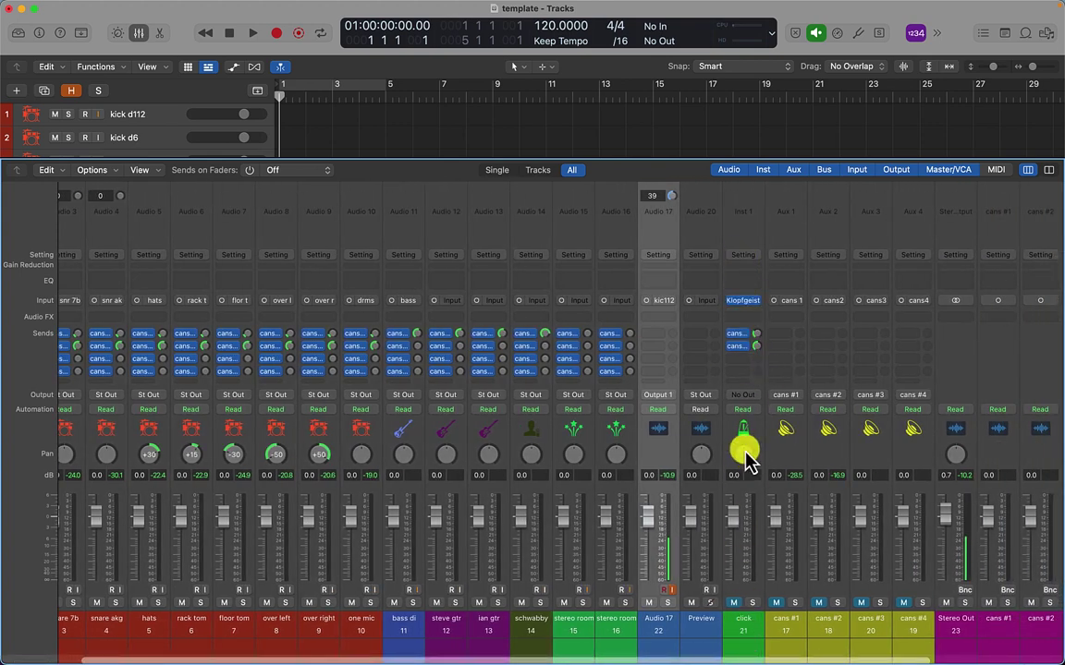
left_click(741, 398)
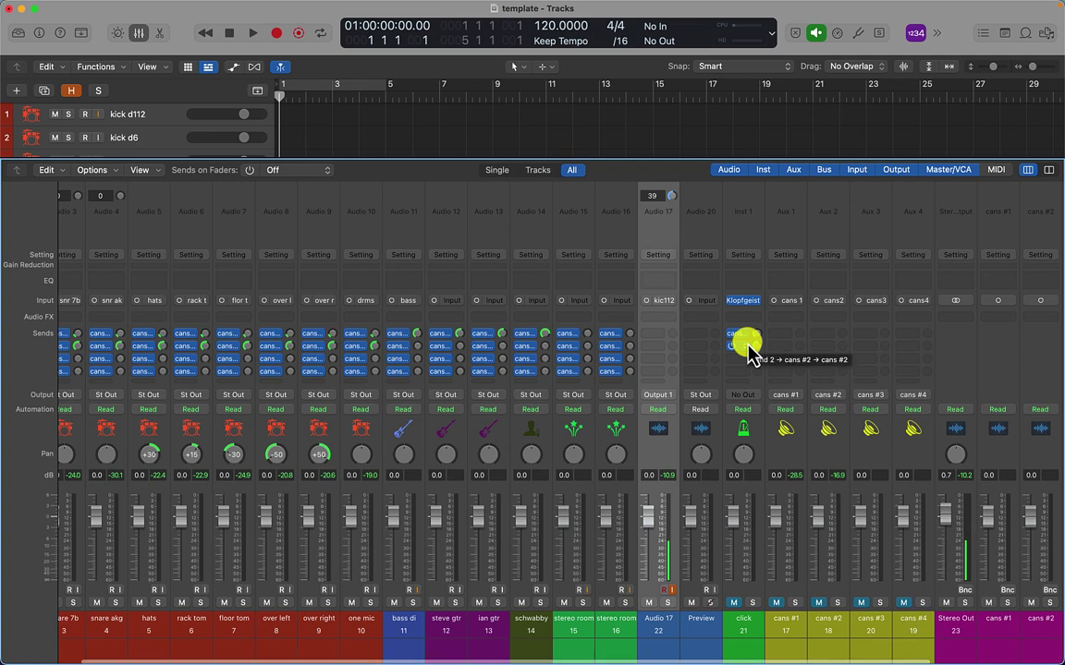
scroll(750, 353, "left", 3)
left_click(150, 169)
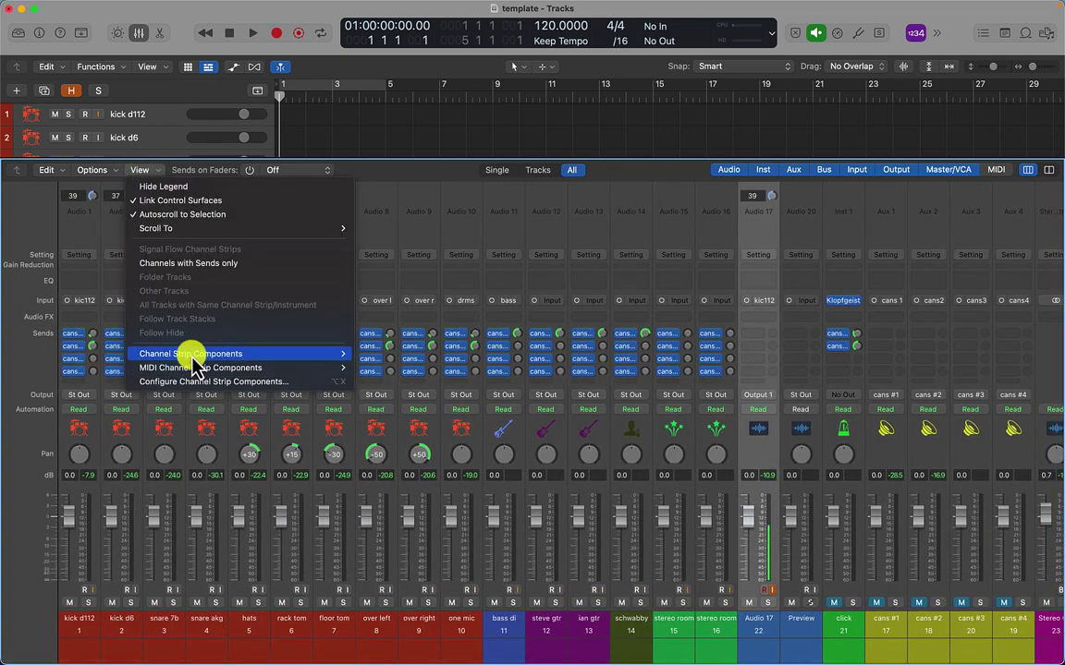
mouse_move(194, 359)
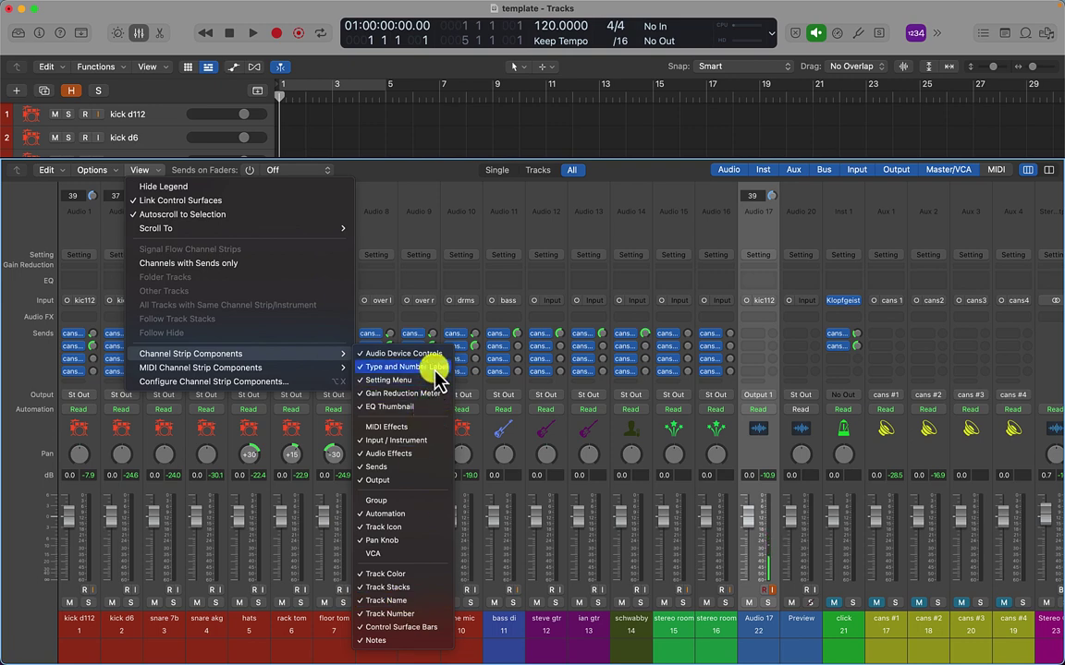
left_click(447, 169)
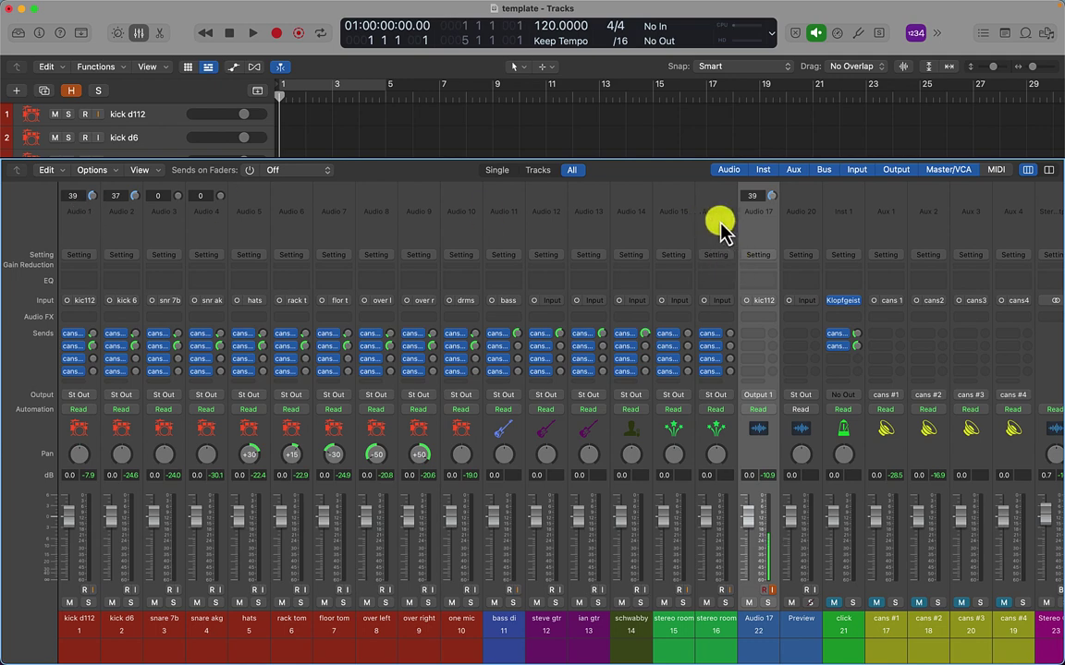
Step: Turn off Audio 17's live input monitoring, select it, then close and reopen the Mixer
left_click(224, 212)
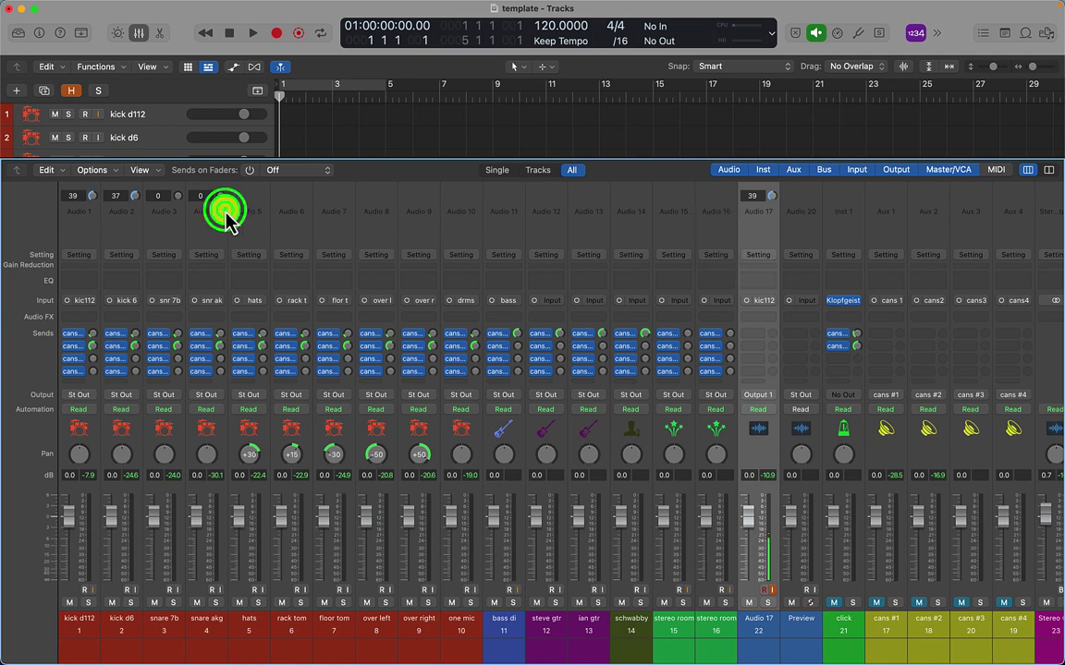
left_click(772, 589)
left_click(774, 589)
left_click(760, 636)
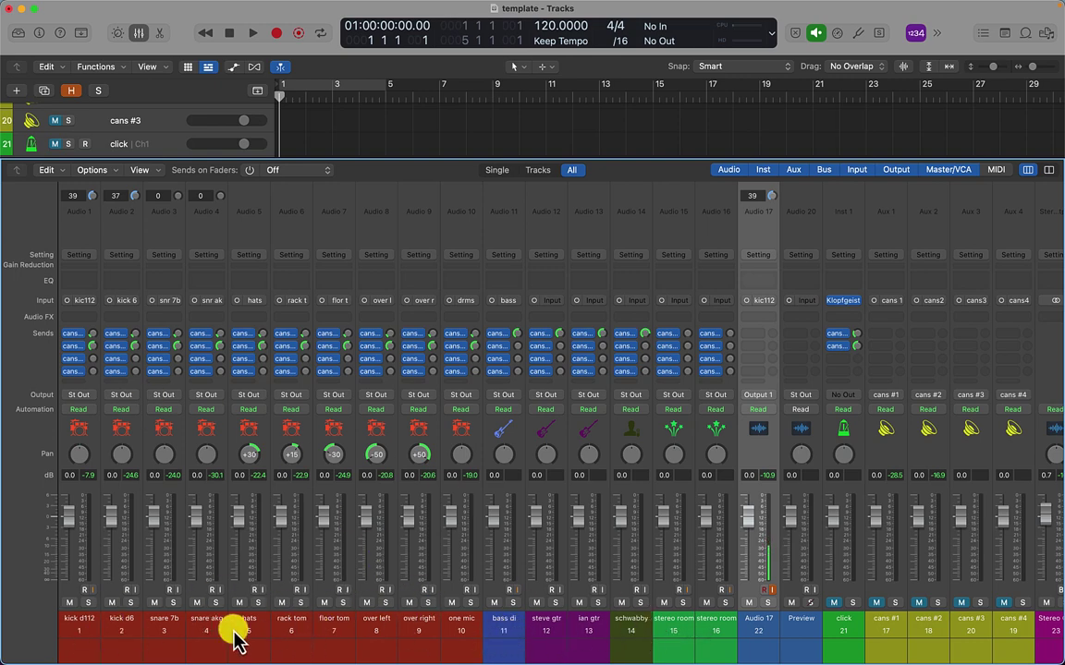
key("x")
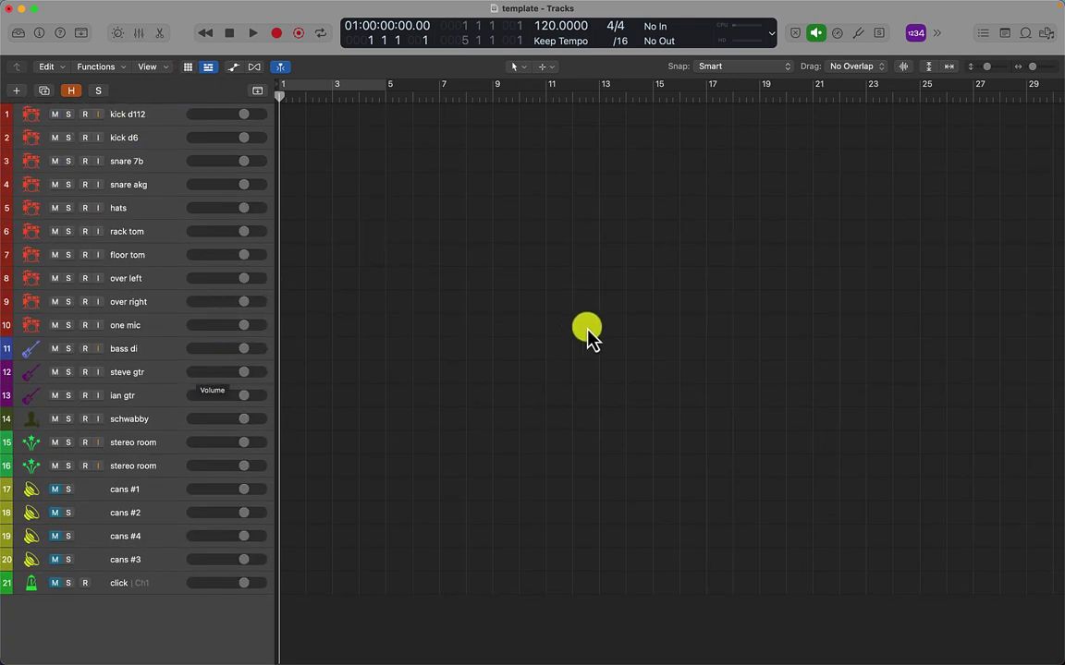
key("x")
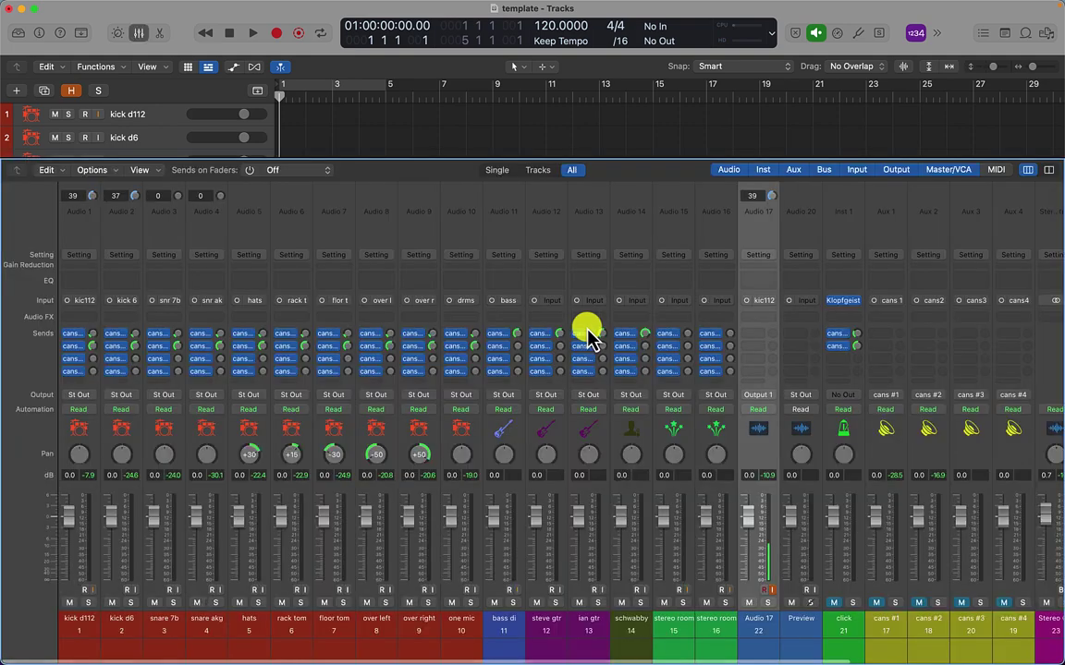